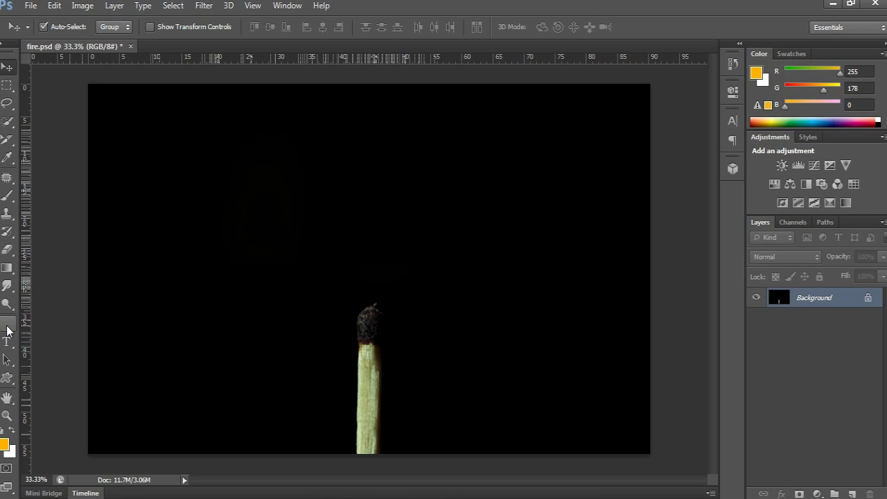
Select the Pen Tool and draw the flame's curved left side up from the match head.
drag(8, 324, 37, 326)
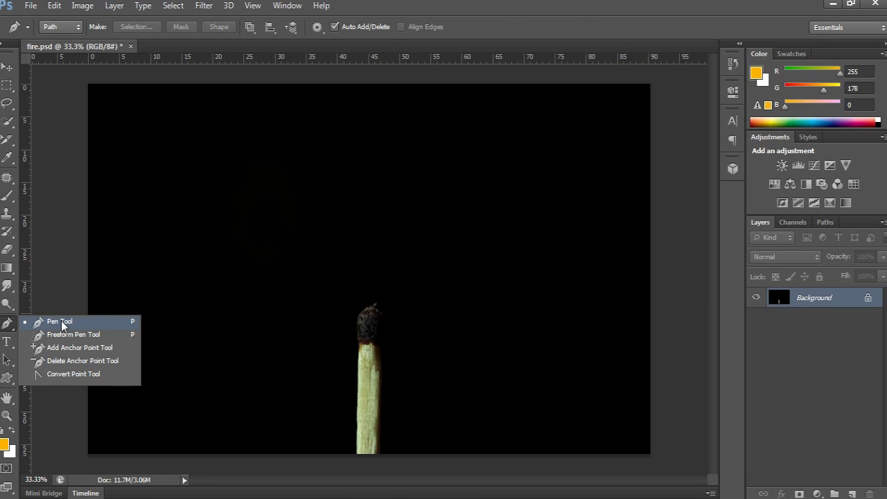
click(68, 324)
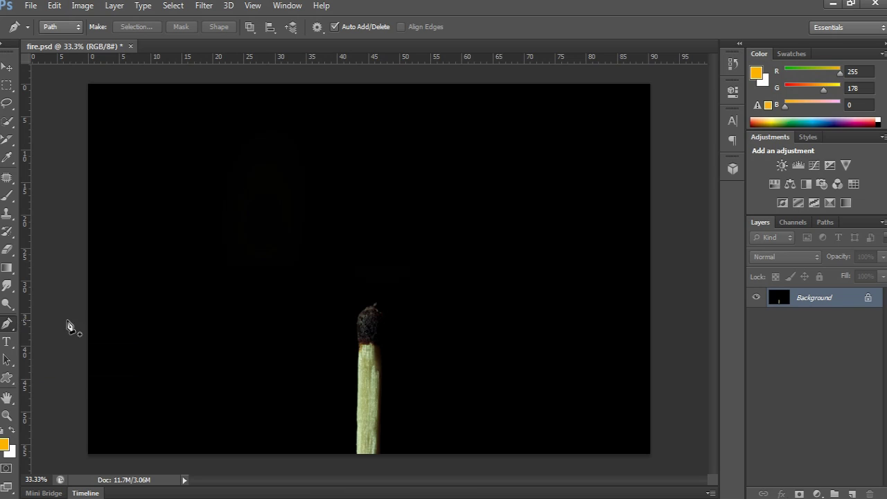
click(345, 301)
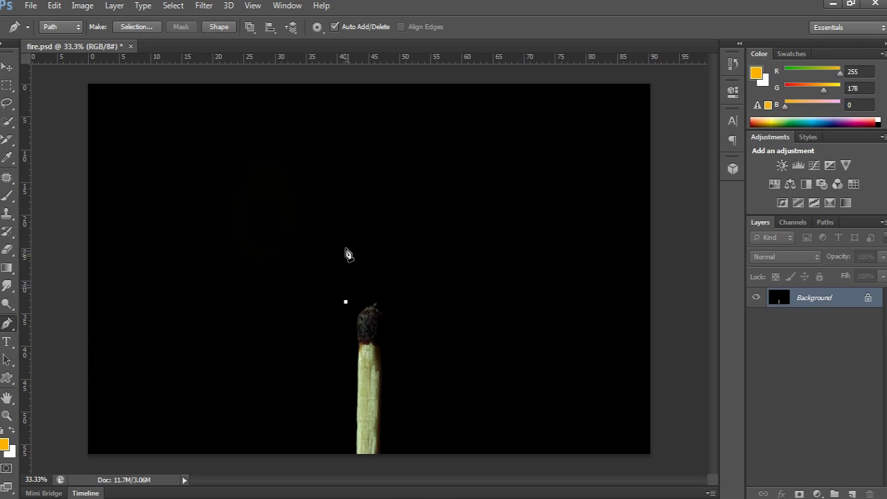
drag(350, 233, 359, 196)
click(350, 234)
click(363, 195)
drag(363, 194, 366, 186)
mouse_move(366, 181)
mouse_down()
mouse_move(370, 200)
mouse_move(372, 169)
mouse_move(372, 178)
mouse_up()
Place the sharp flame tip, curve the right side down, and close the path with a curved base.
click(368, 179)
alt+click(369, 178)
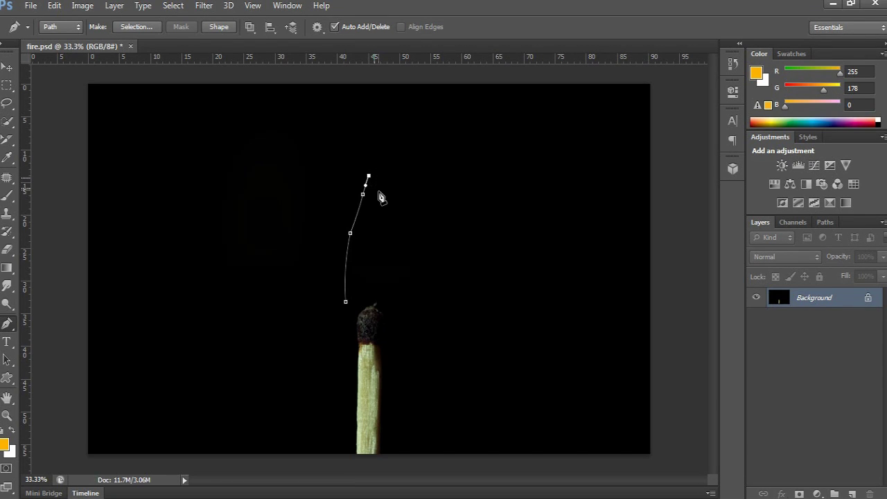
drag(379, 189, 381, 199)
alt+click(378, 190)
drag(388, 235, 390, 248)
alt+click(388, 236)
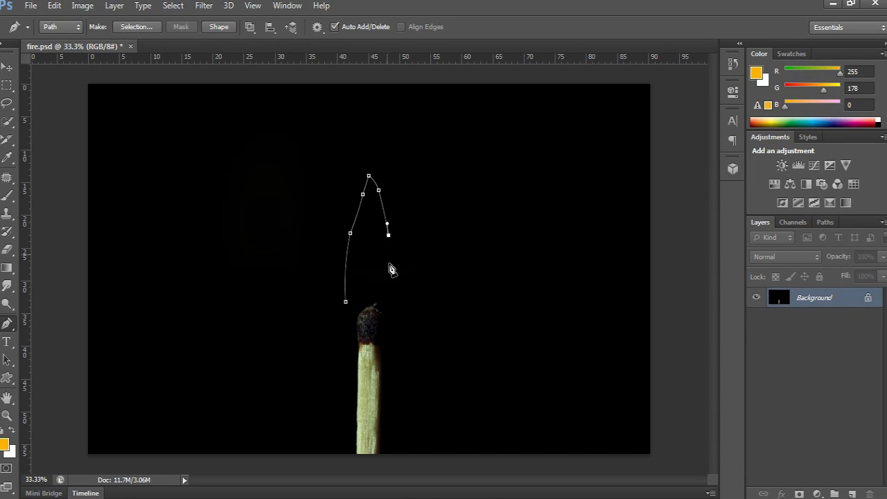
drag(390, 276, 388, 297)
alt+click(390, 276)
click(389, 301)
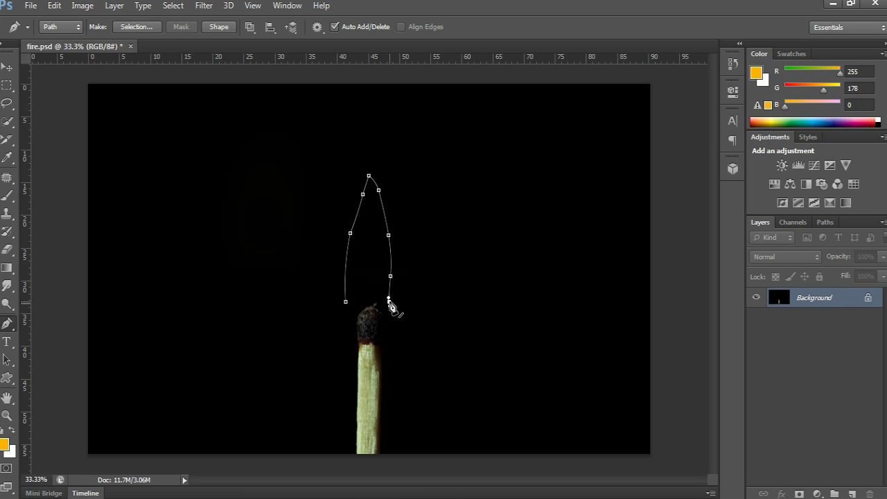
drag(346, 303, 322, 334)
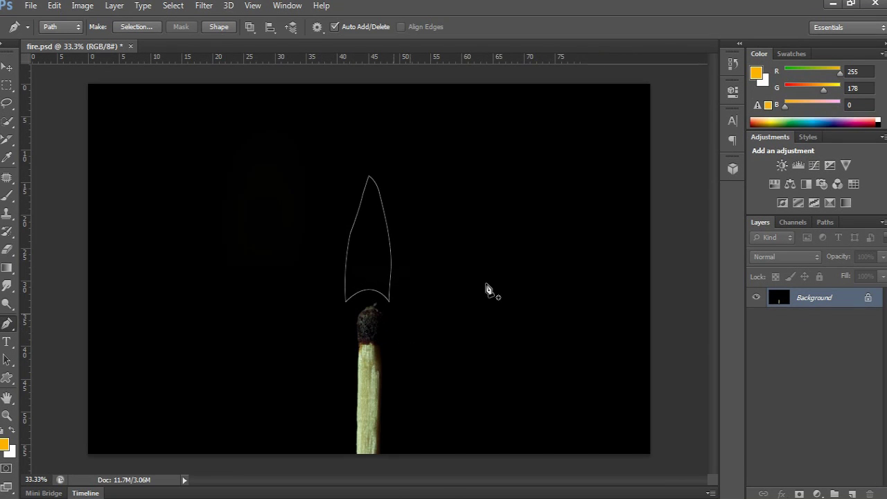
Free-transform the flame path, stretching it upward to about 122.57% height, and commit.
key(m)
right_click(374, 228)
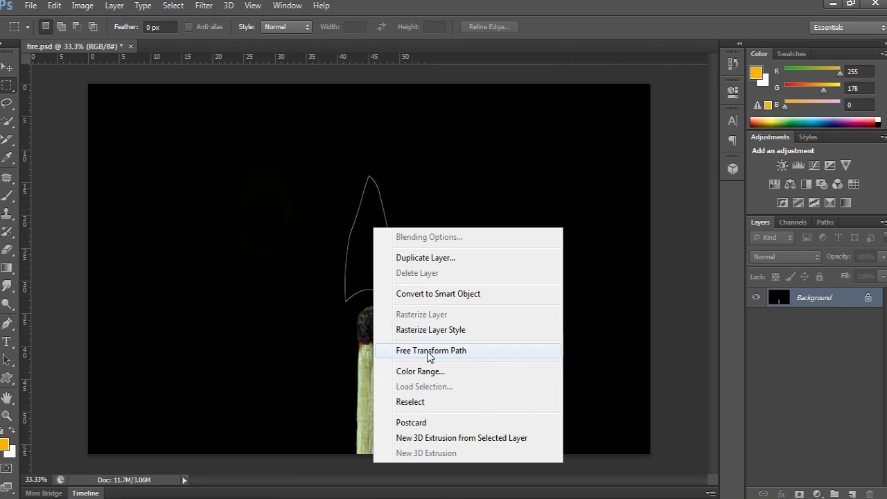
click(431, 352)
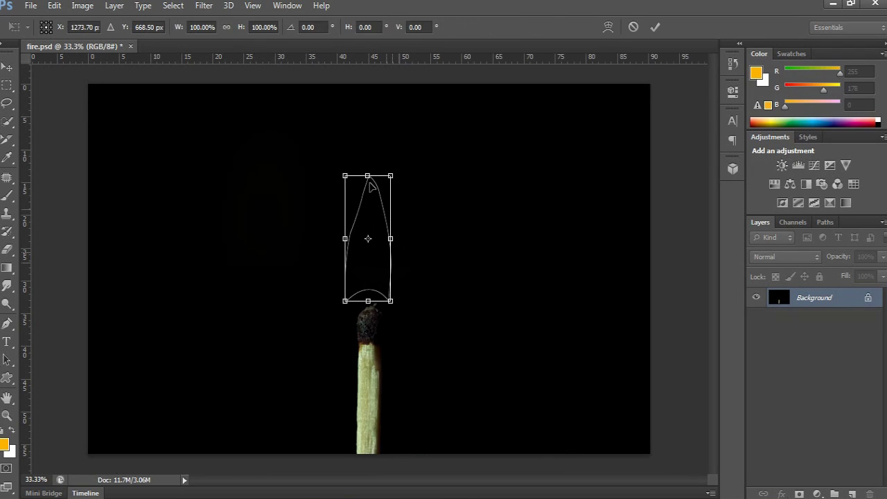
drag(368, 176, 368, 147)
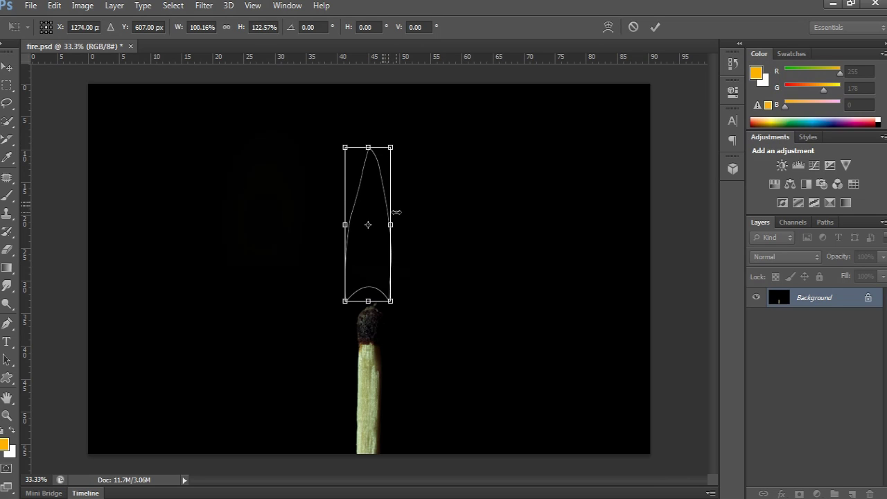
key(Return)
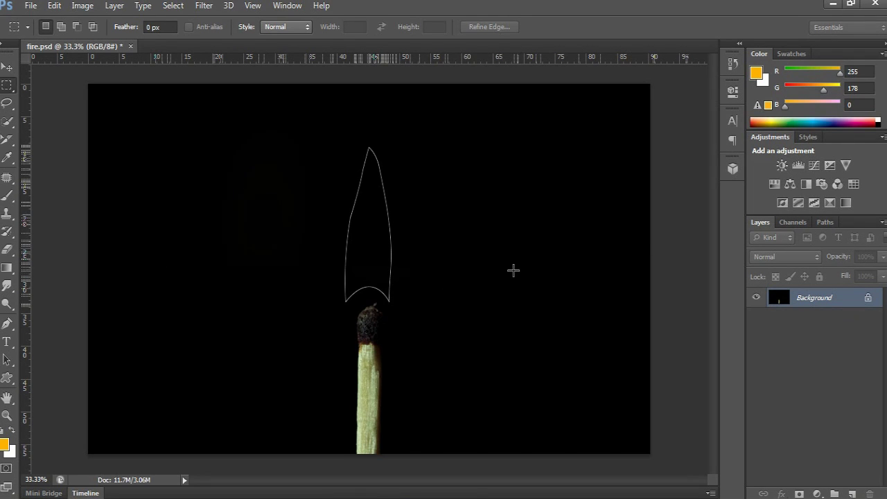
Load the flame path as a selection, add empty Layer 1, and keep the orange ffb200 foreground.
key(ctrl+Return)
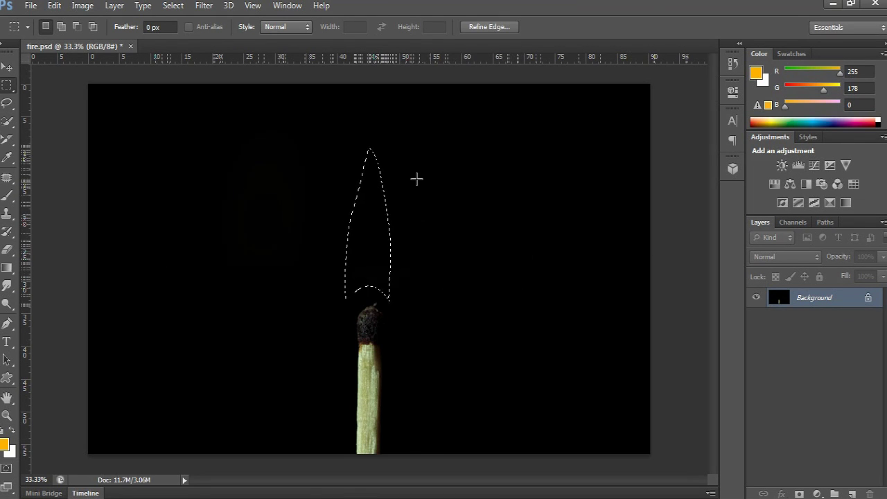
click(851, 493)
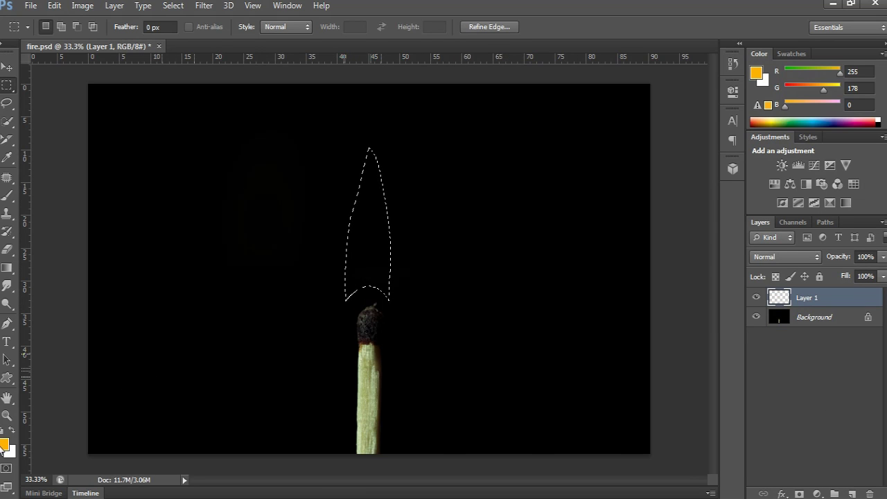
click(5, 448)
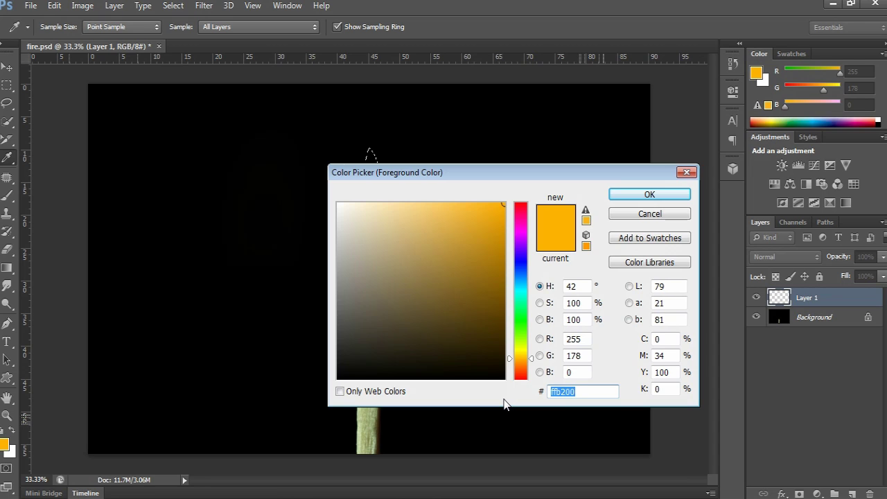
click(634, 215)
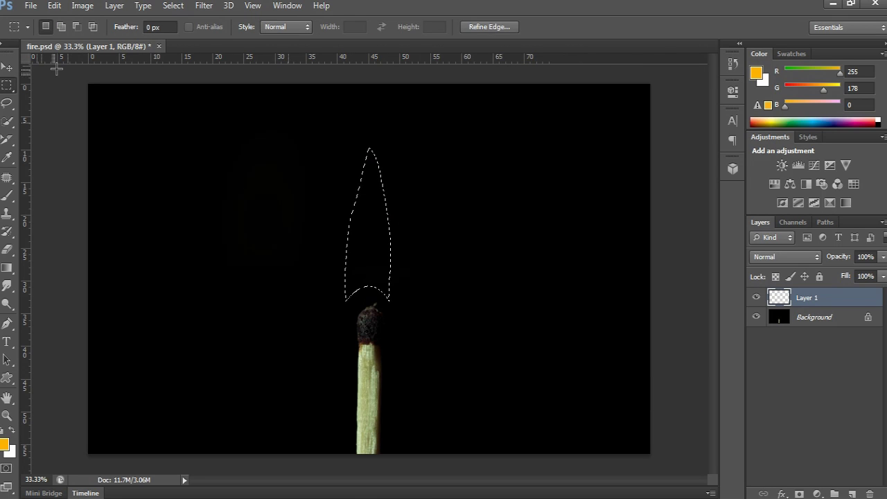
In the Gradient Editor, delete the dark brown stop and set the start stop to ffaf00.
key(g)
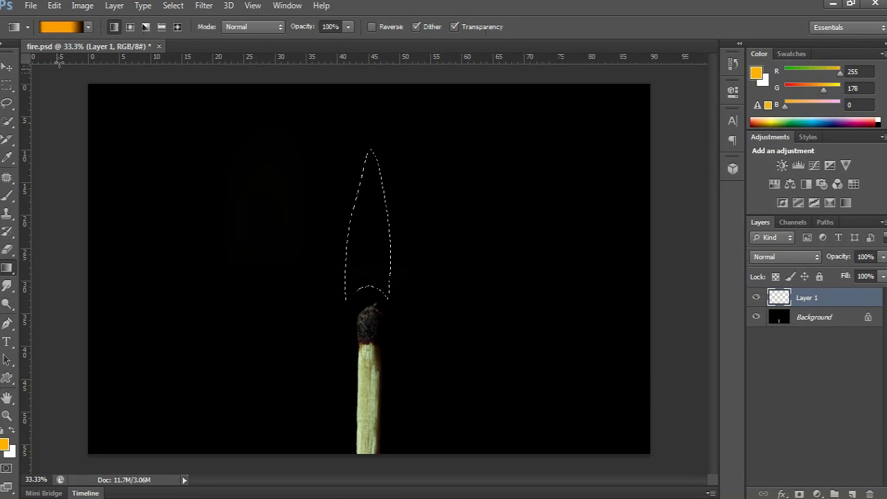
click(72, 27)
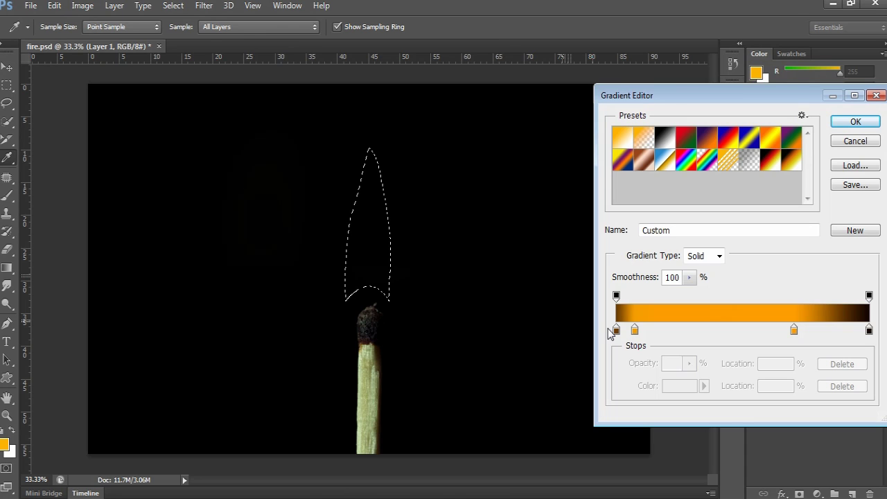
drag(616, 330, 617, 365)
drag(635, 331, 614, 334)
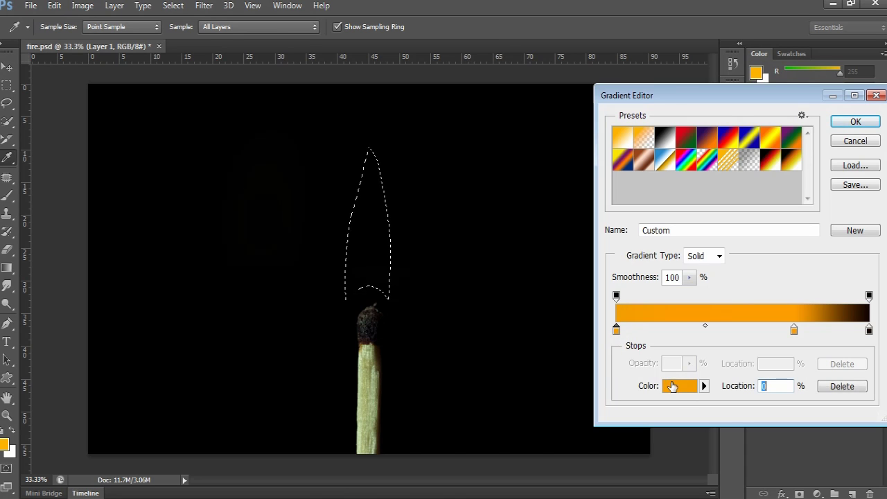
click(676, 388)
click(576, 392)
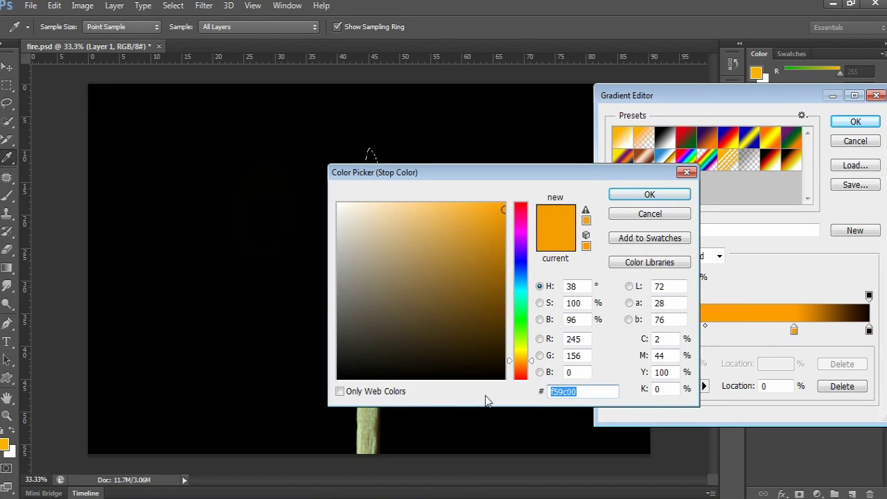
text(ff)
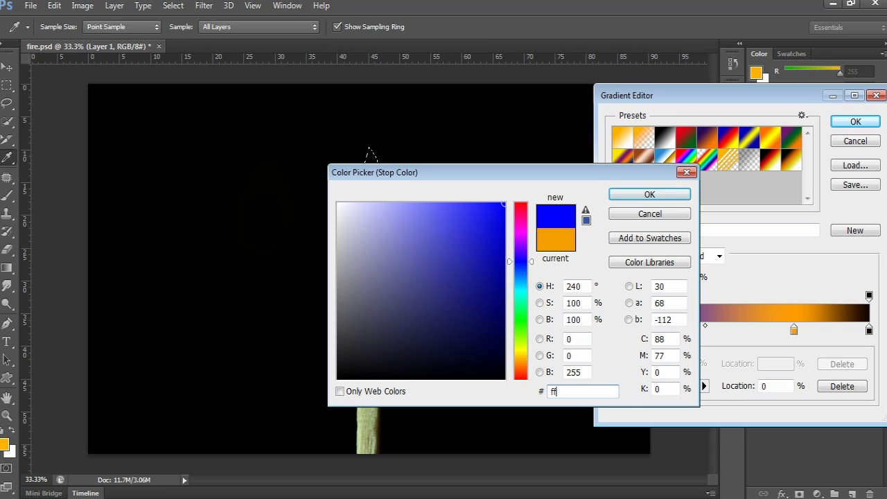
text(a)
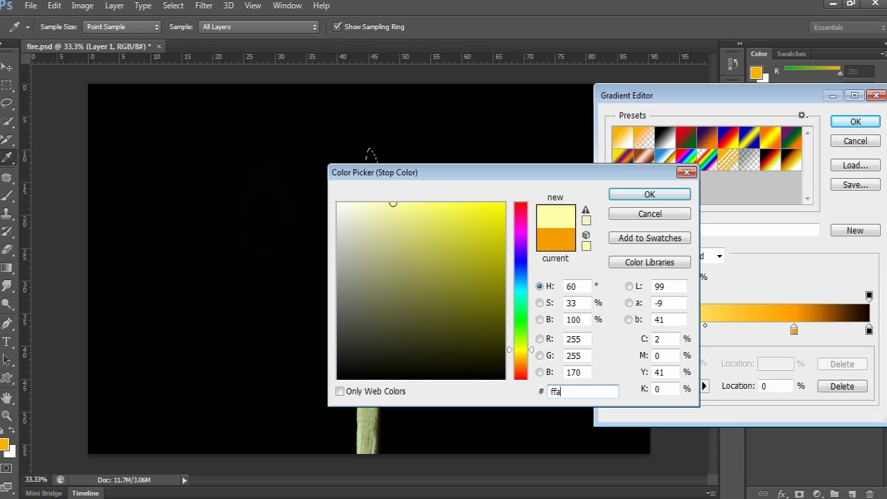
text(f)
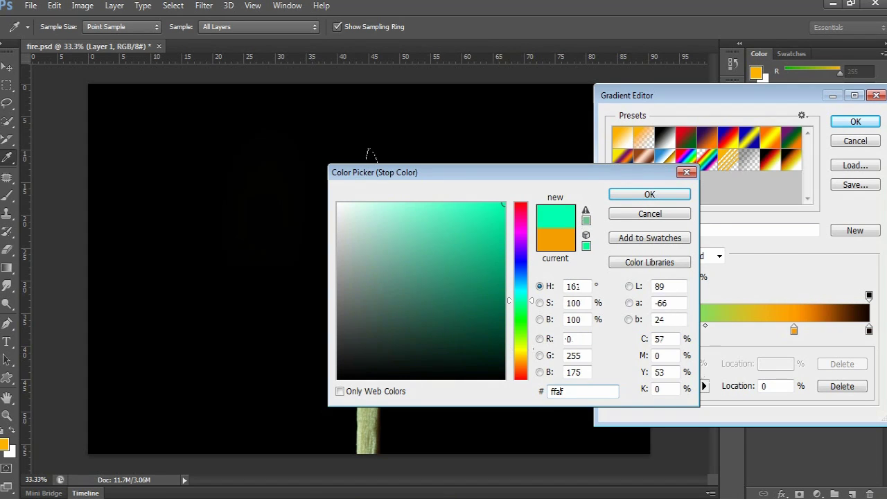
text(00)
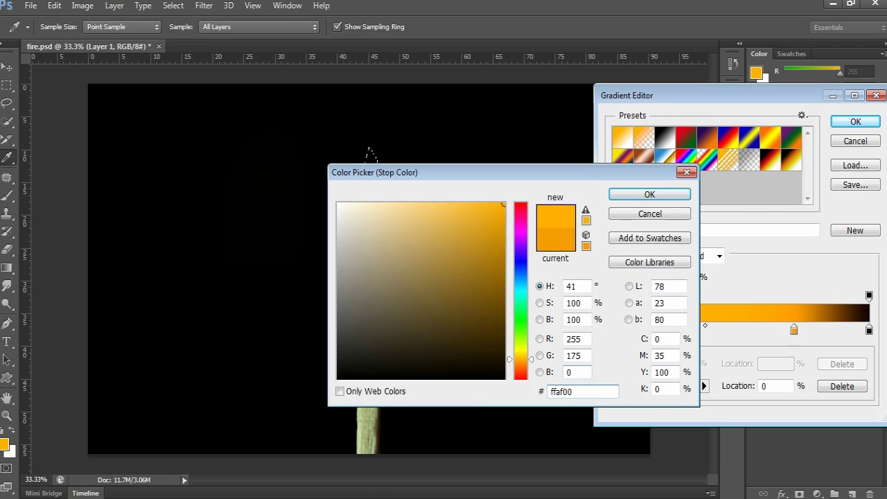
click(657, 198)
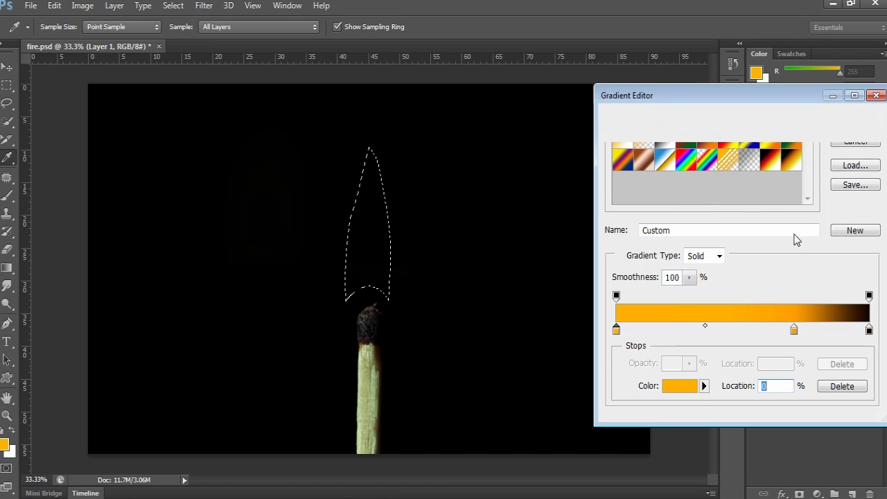
Remove the 75% orange stop, set the end stop to c67502, and accept the gradient.
click(869, 331)
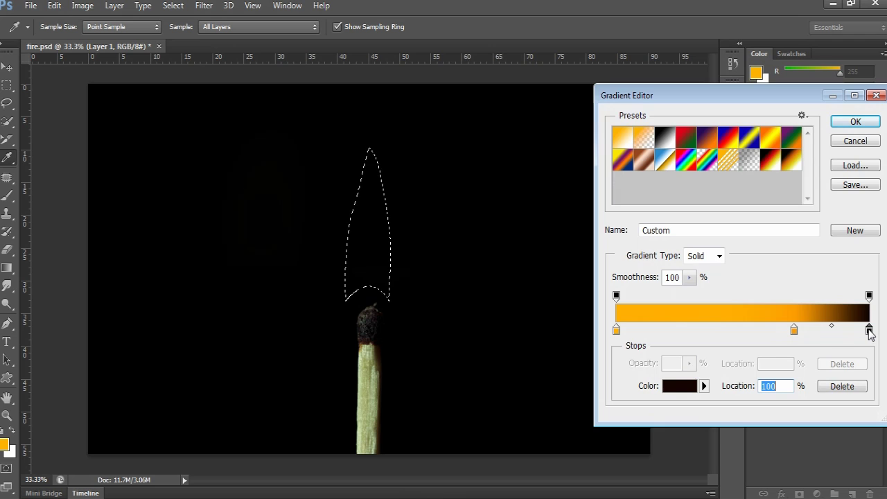
click(795, 330)
drag(794, 330, 795, 368)
click(869, 331)
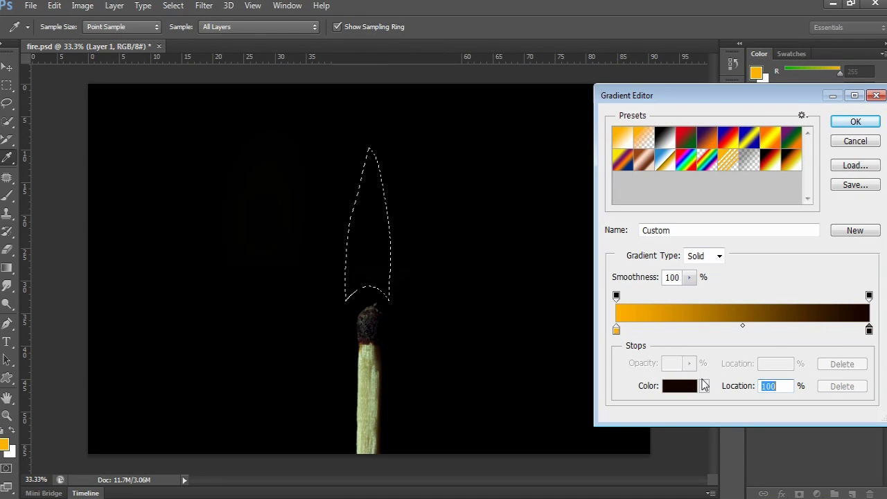
click(691, 387)
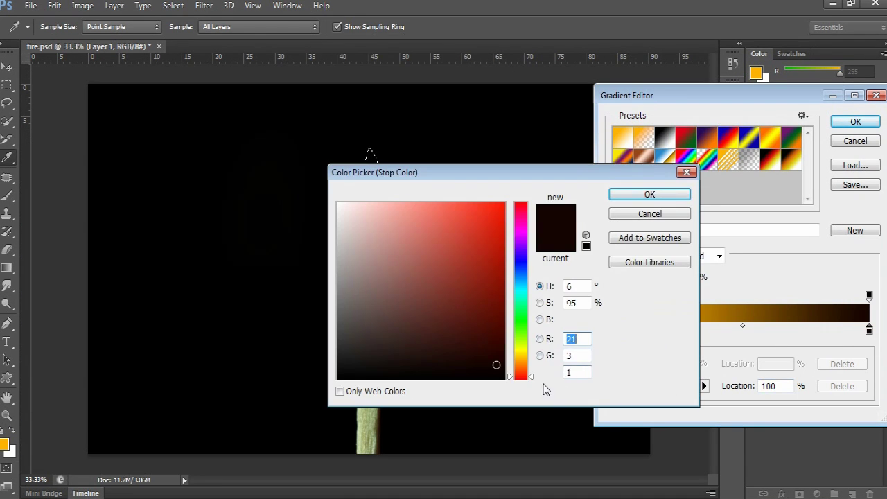
click(582, 391)
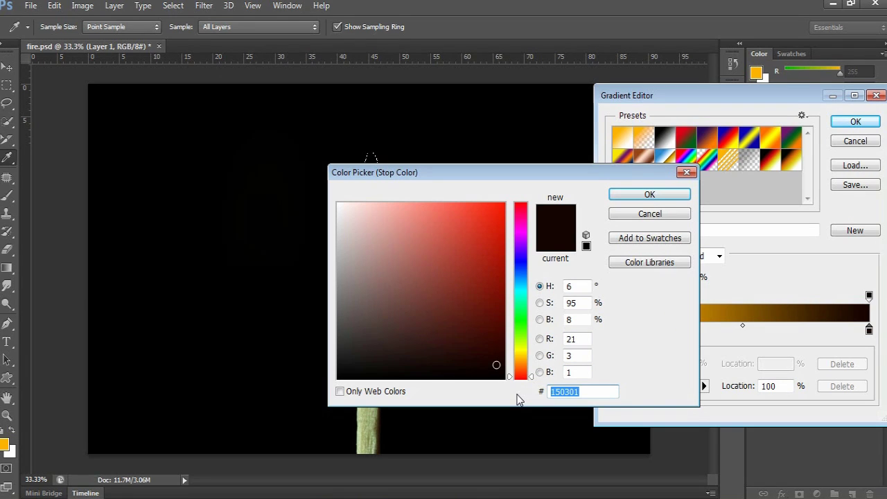
text(c)
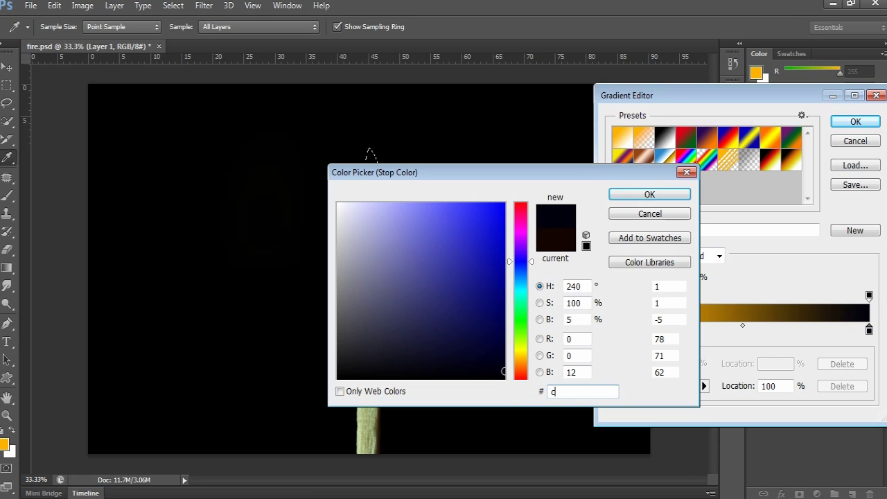
text(6)
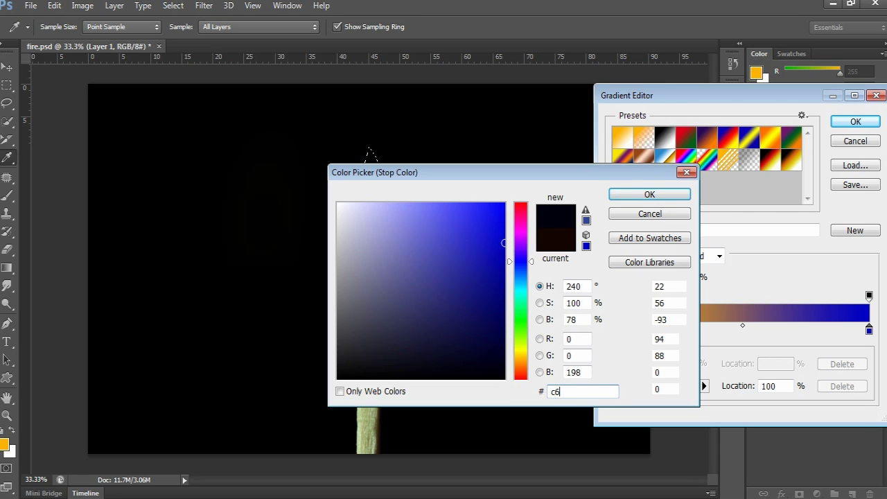
text(75)
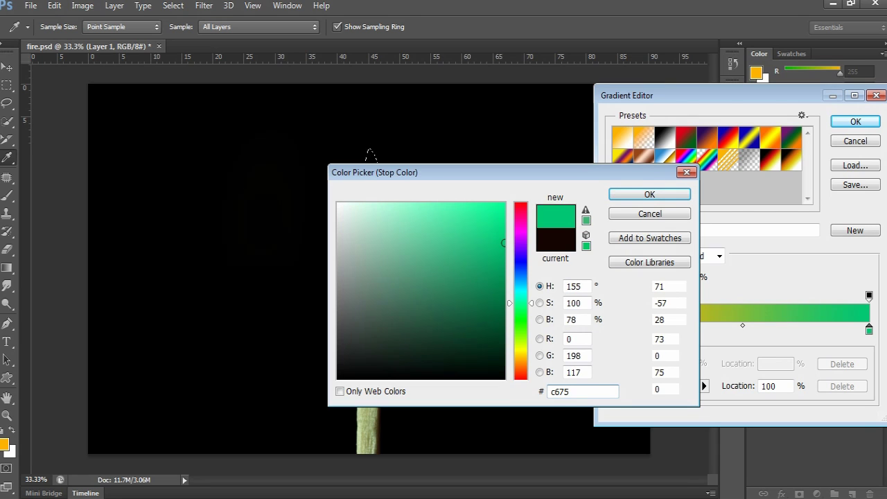
text(02)
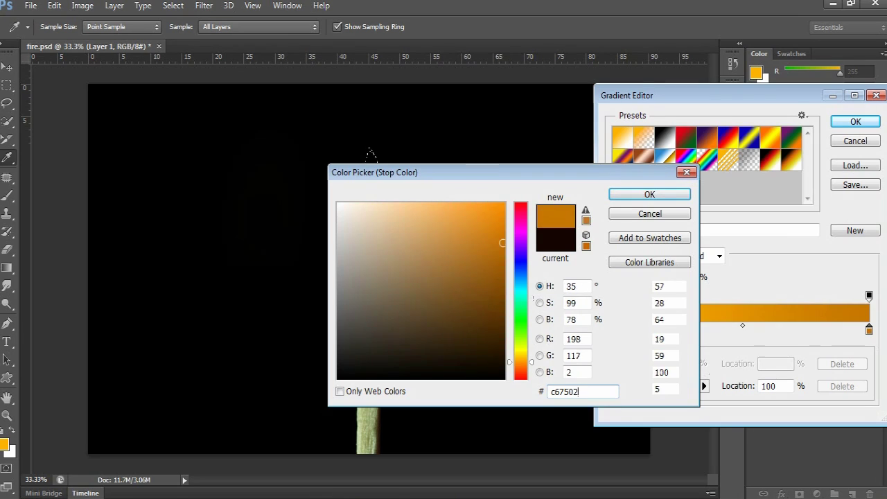
click(666, 195)
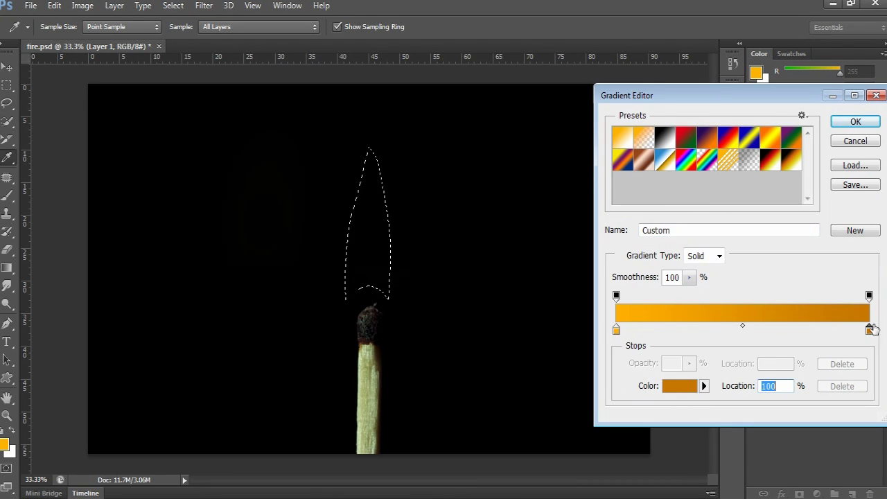
click(855, 122)
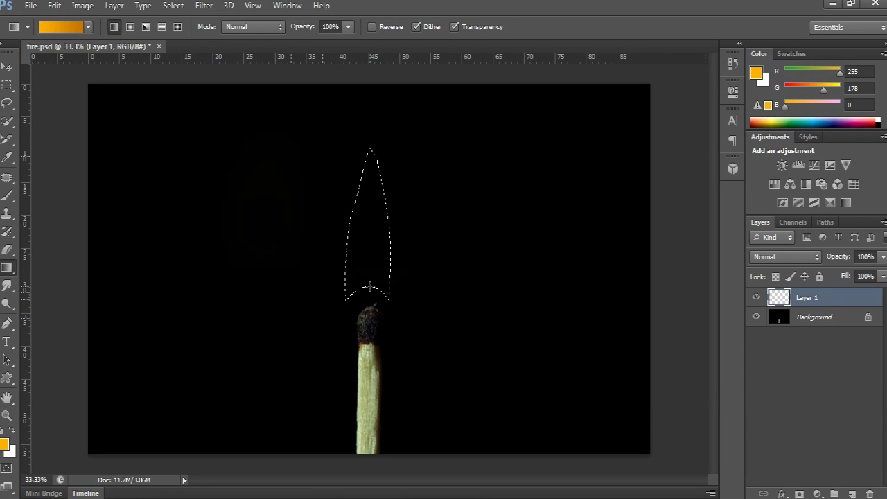
Apply the orange gradient from the flame's middle up to its tip, then deselect.
drag(370, 286, 368, 148)
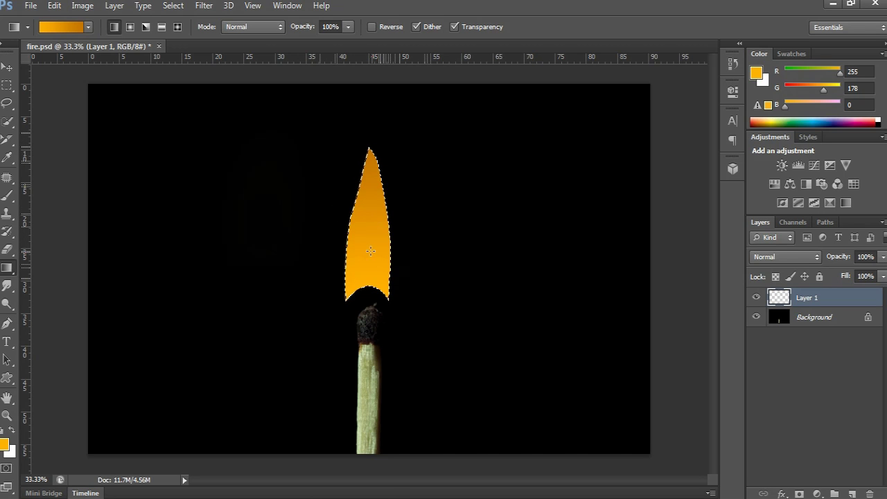
drag(369, 250, 370, 150)
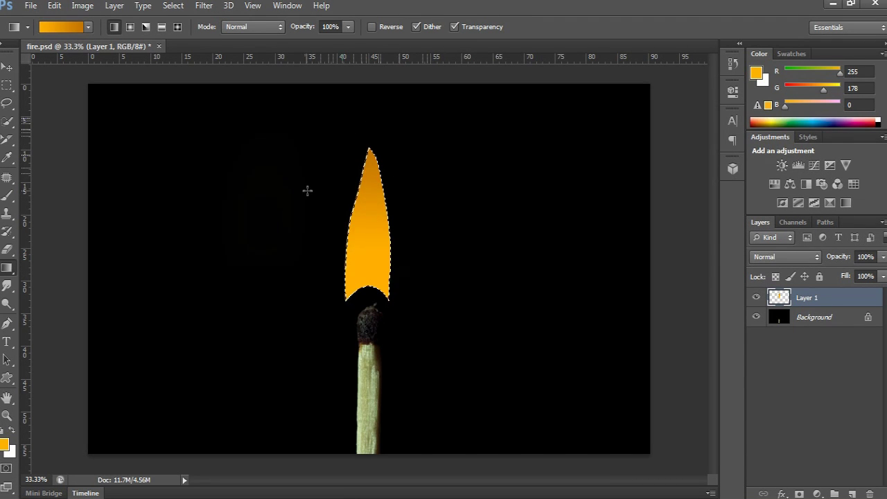
key(ctrl+d)
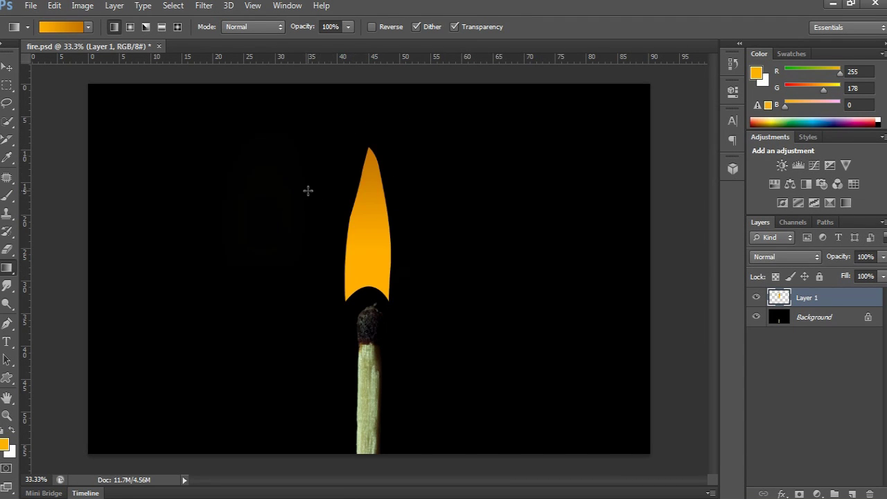
Add a layer mask to Layer 1 and brush black over the flame's base, undoing the extra stroke.
click(799, 494)
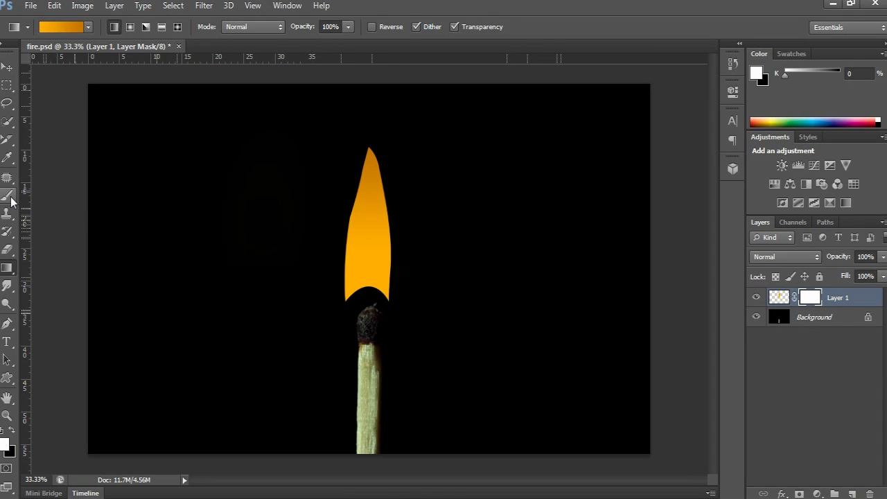
mouse_move(9, 201)
mouse_down()
mouse_move(61, 202)
mouse_move(46, 193)
mouse_up()
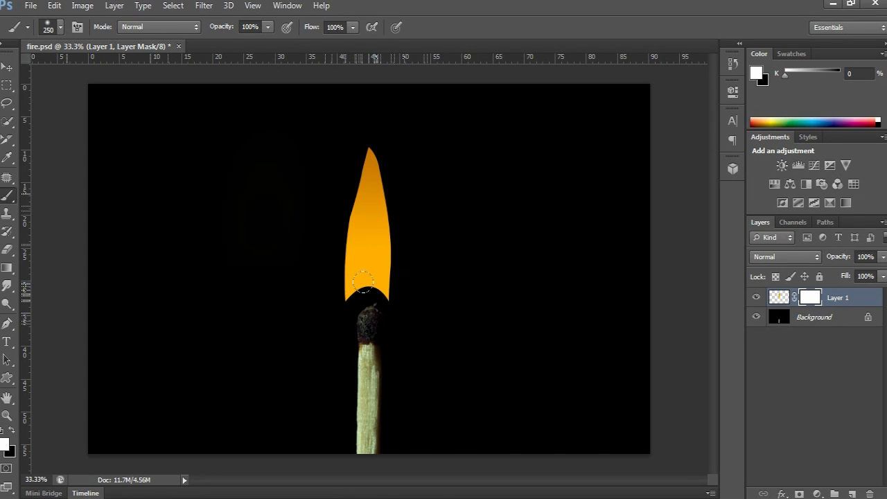
click(12, 431)
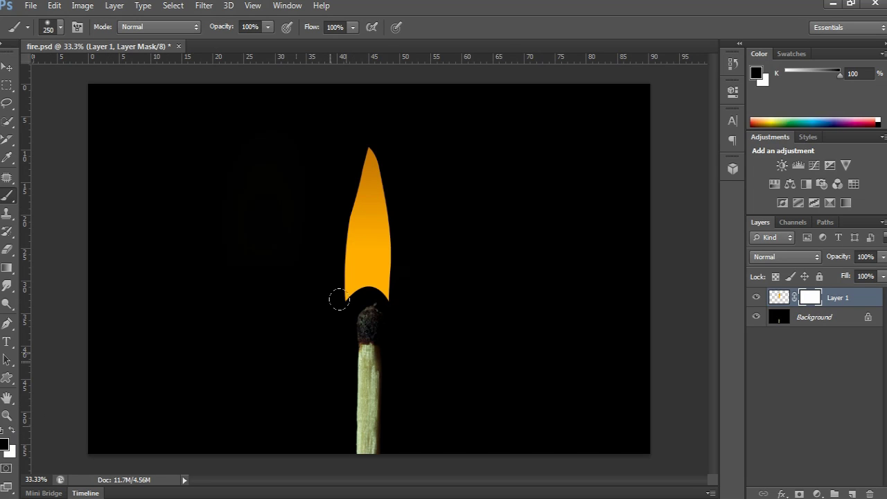
drag(352, 293, 371, 291)
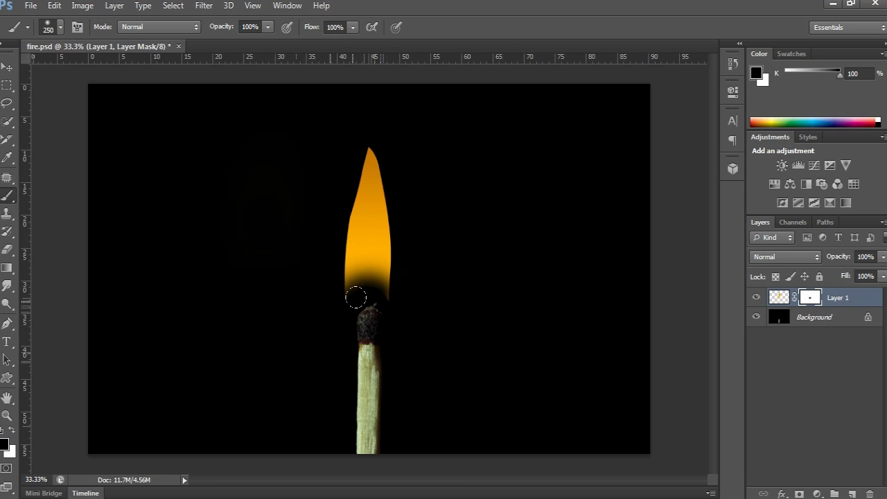
drag(353, 255, 355, 284)
key(ctrl+z)
Set brush opacity to 30% and softly paint black over the flame's lower part on the mask.
click(258, 26)
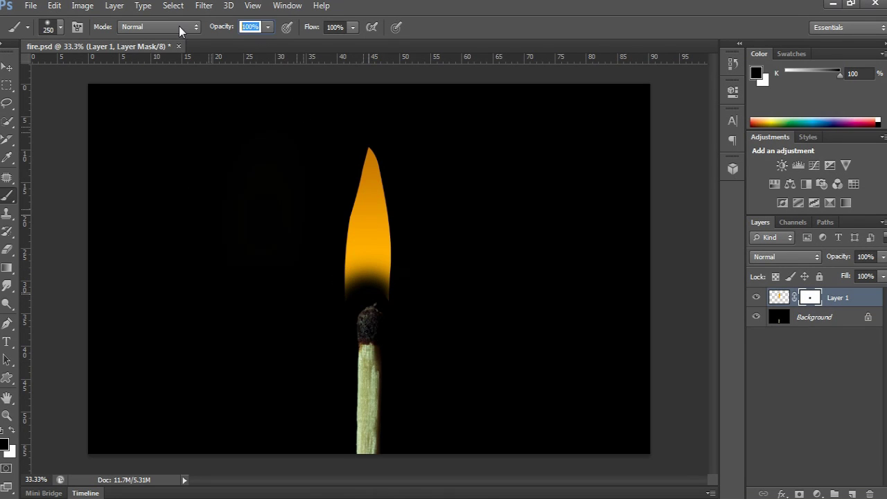
text(30)
key(Return)
mouse_move(352, 270)
mouse_down()
mouse_move(360, 267)
mouse_move(350, 271)
mouse_move(358, 268)
mouse_move(368, 292)
mouse_move(337, 299)
mouse_move(382, 300)
mouse_up()
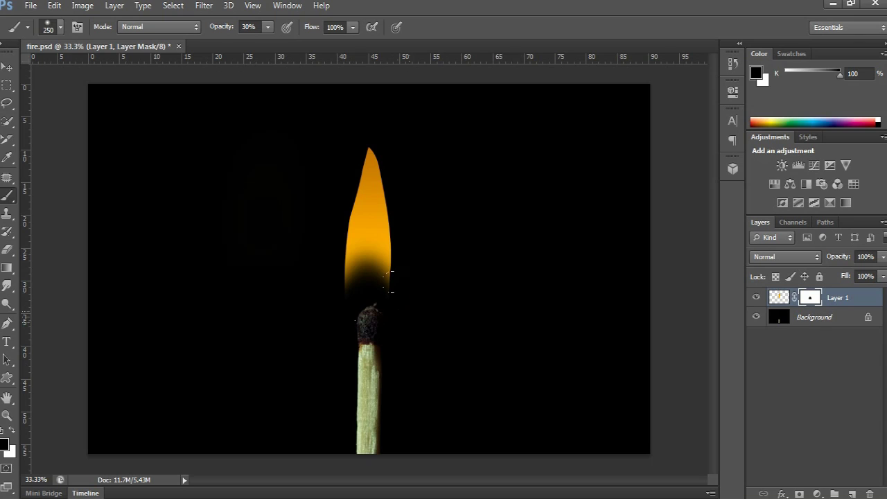
click(356, 259)
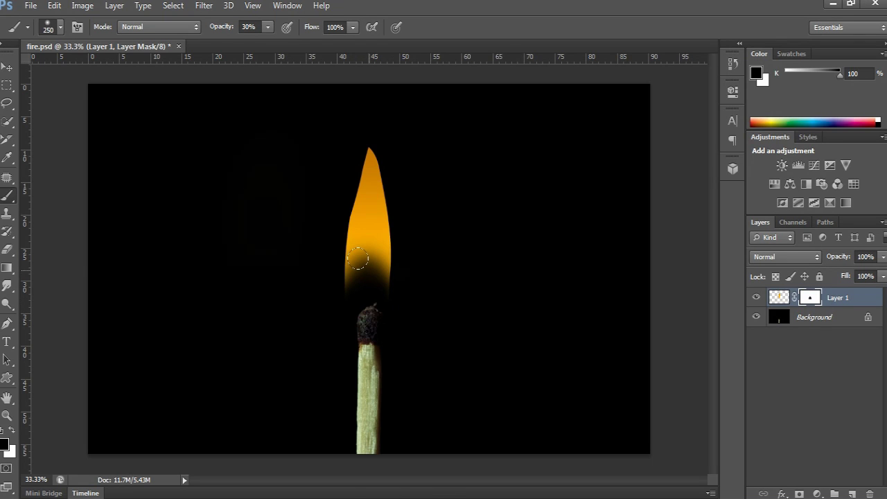
drag(358, 258, 380, 260)
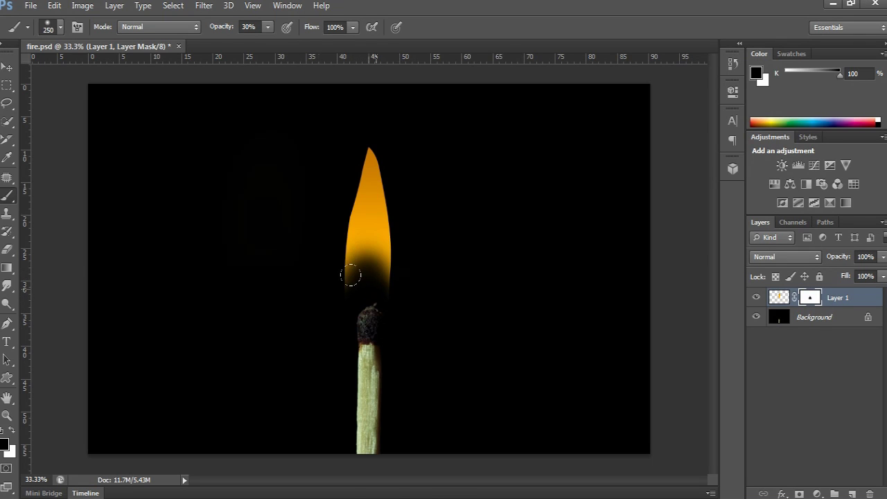
Paint white to restore brightness on the flame's lower left, then target Layer 1's pixels.
click(12, 430)
drag(355, 252, 375, 242)
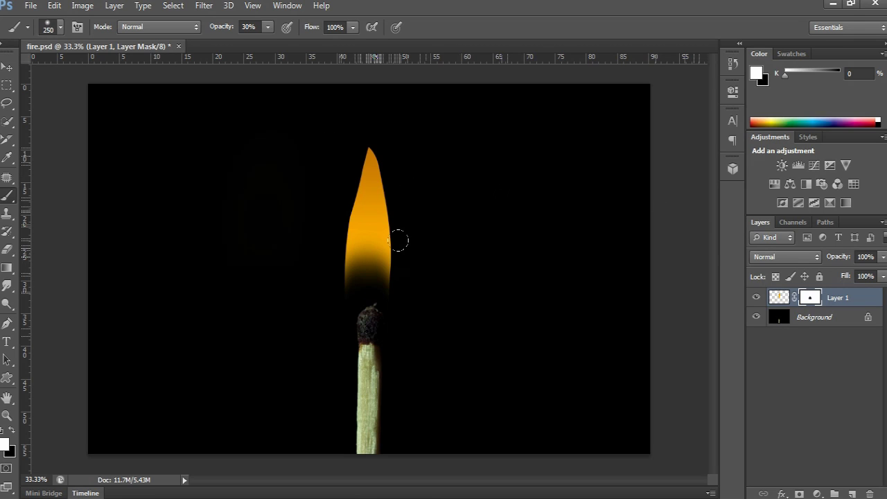
click(779, 297)
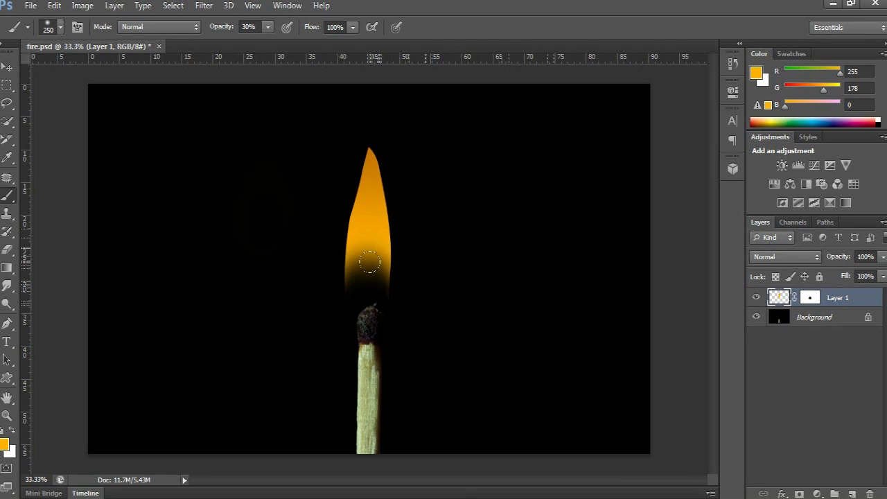
Reposition the flame slightly lower above the match head with Move tool nudges, then zoom in.
key(v)
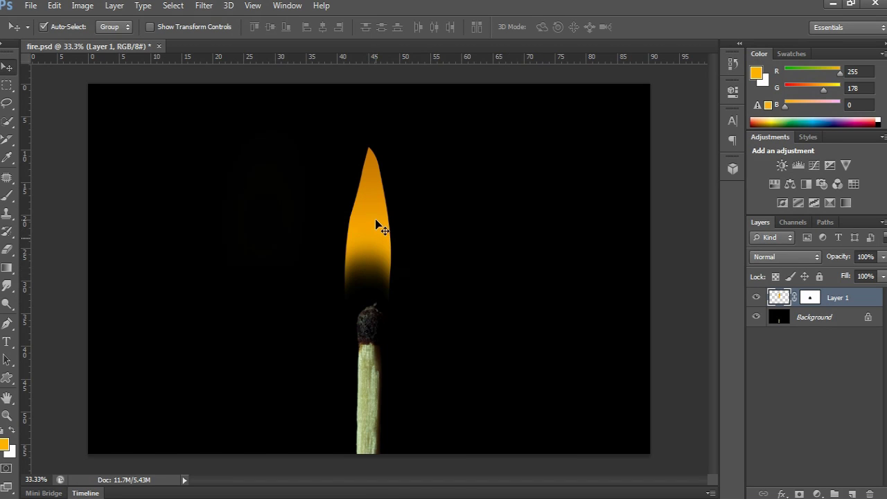
key(shift+Down)
key(shift+Down)
drag(375, 224, 377, 229)
key(Right)
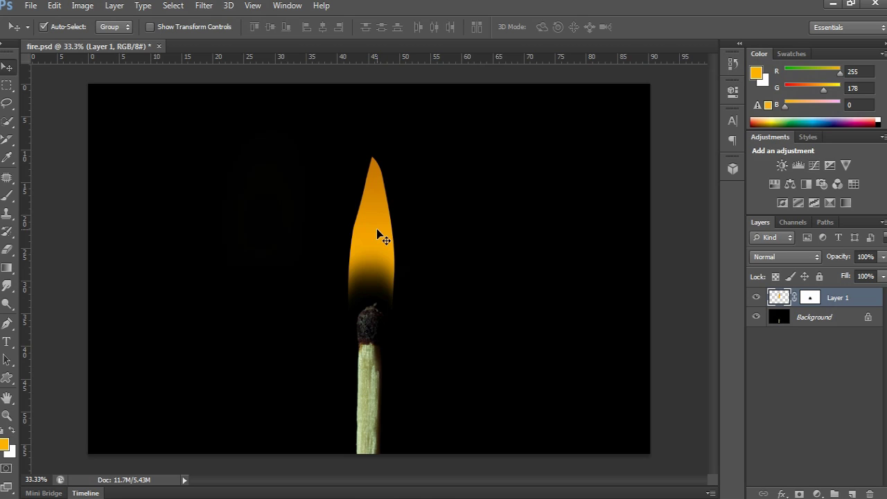
key(Up)
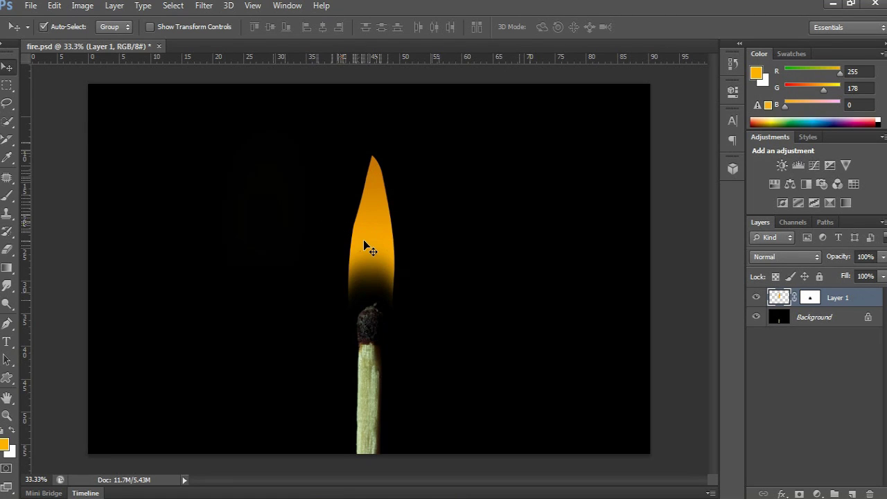
key(ctrl+plus)
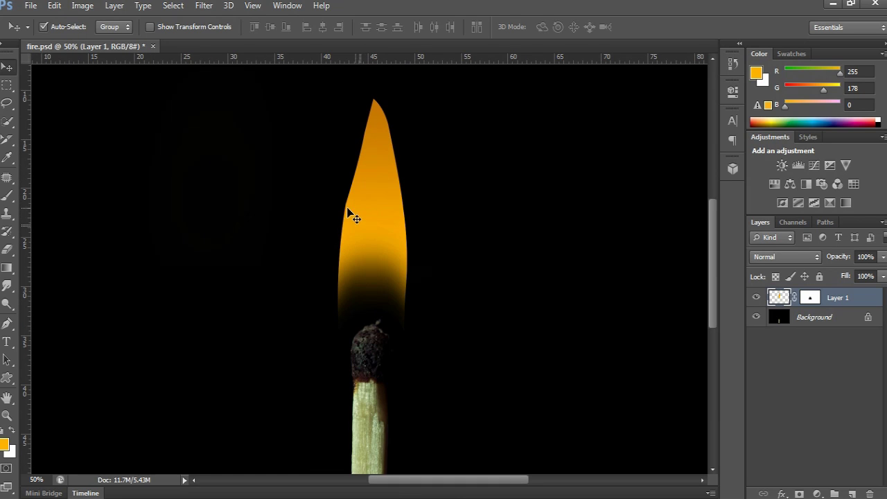
Draw a small test path on the flame's left edge, load it as a selection, then deselect.
key(p)
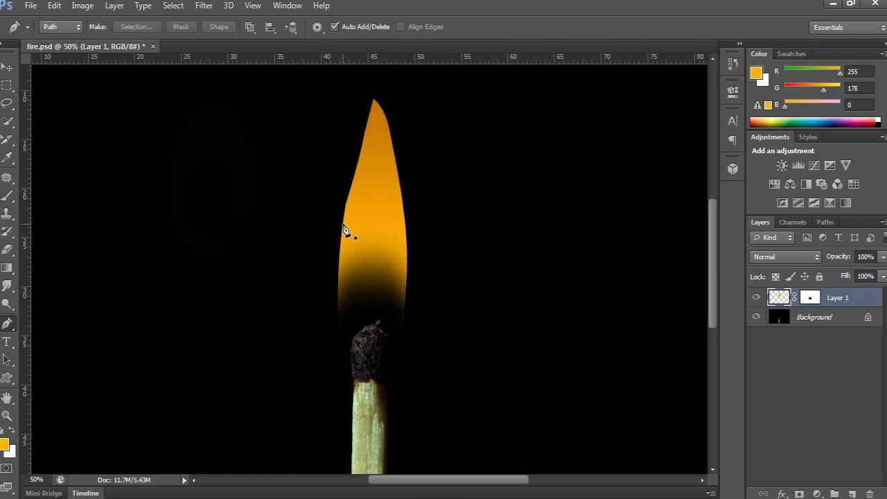
click(342, 225)
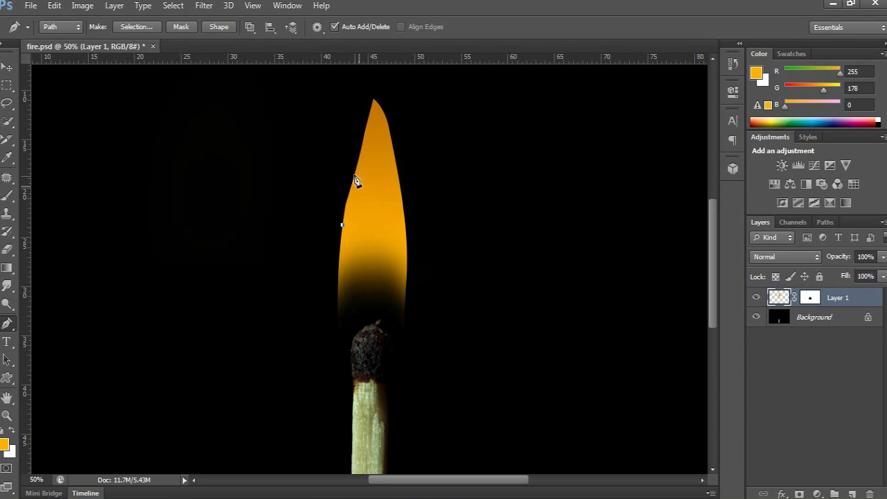
drag(355, 176, 358, 163)
drag(356, 224, 372, 242)
key(ctrl+Return)
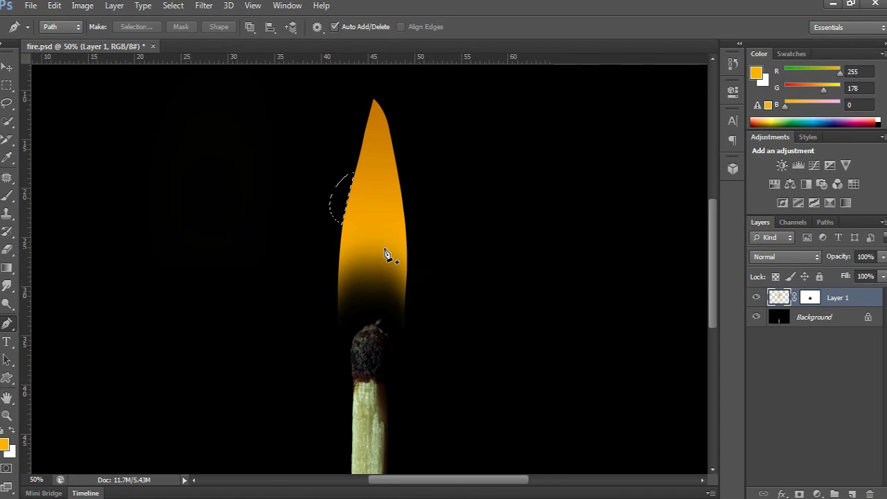
key(ctrl+d)
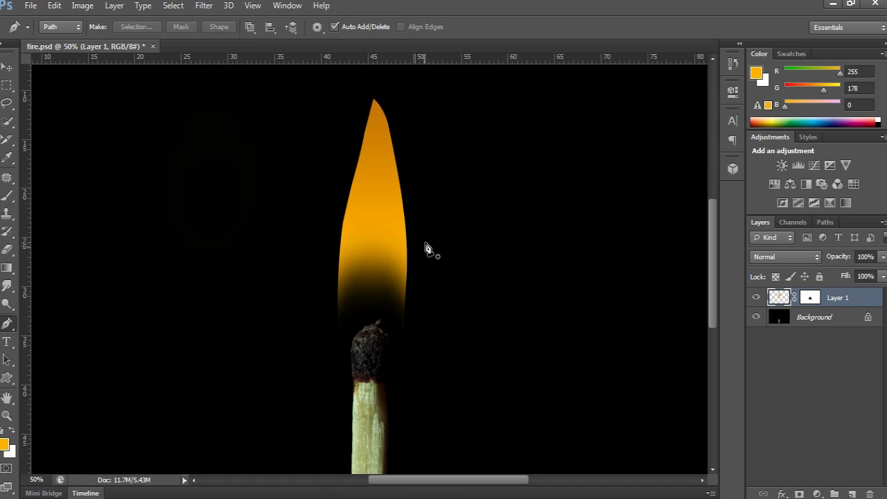
Zoom out so the whole canvas with flame and matchstick fits the window.
scroll(399, 249, down, 1)
scroll(395, 249, up, 3)
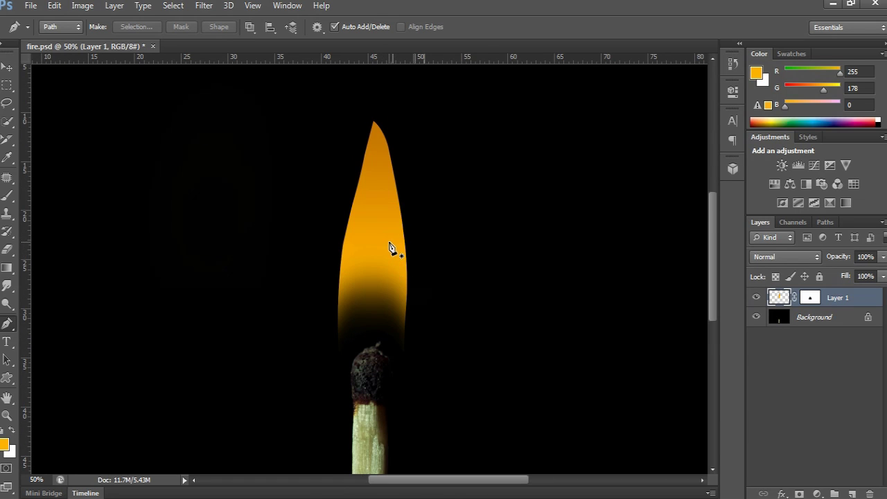
key(ctrl+minus)
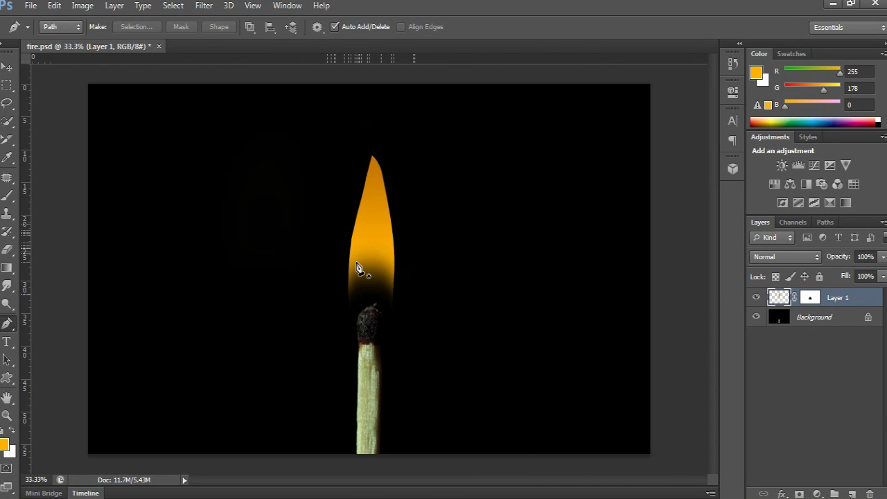
key(v)
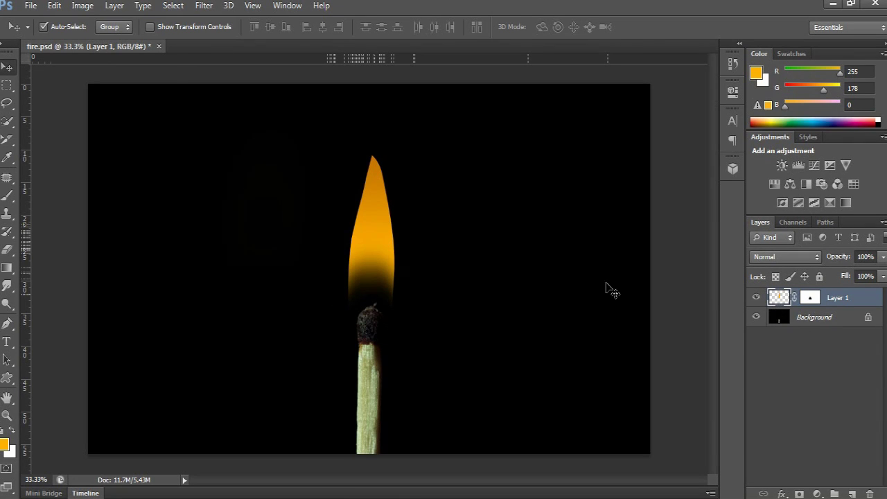
Enter hex 160300 in the foreground Color Picker and confirm the dark red colour.
click(5, 446)
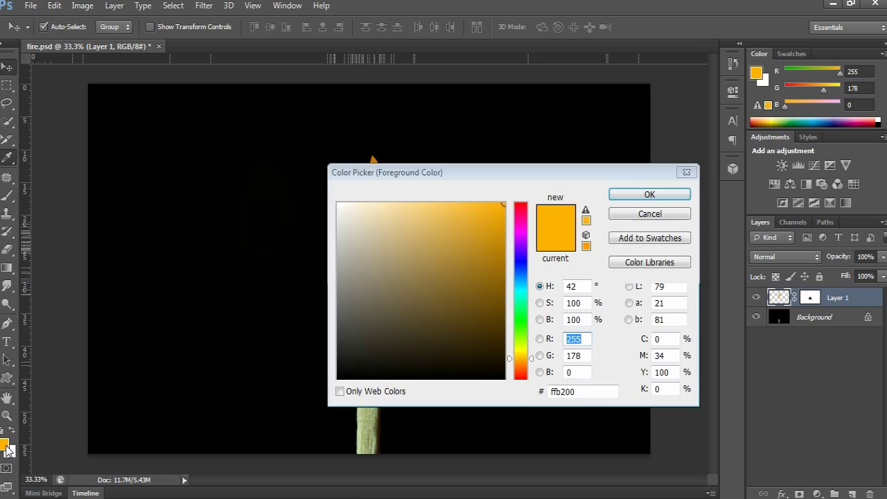
drag(582, 392, 499, 395)
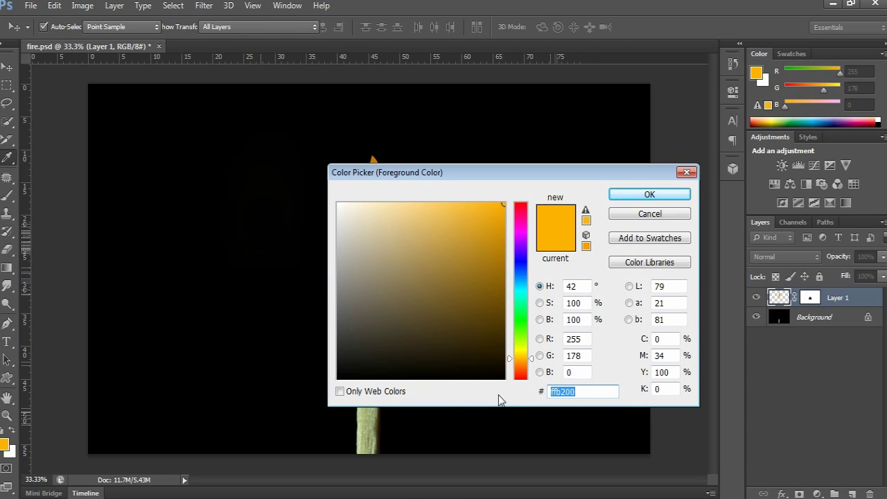
text(160)
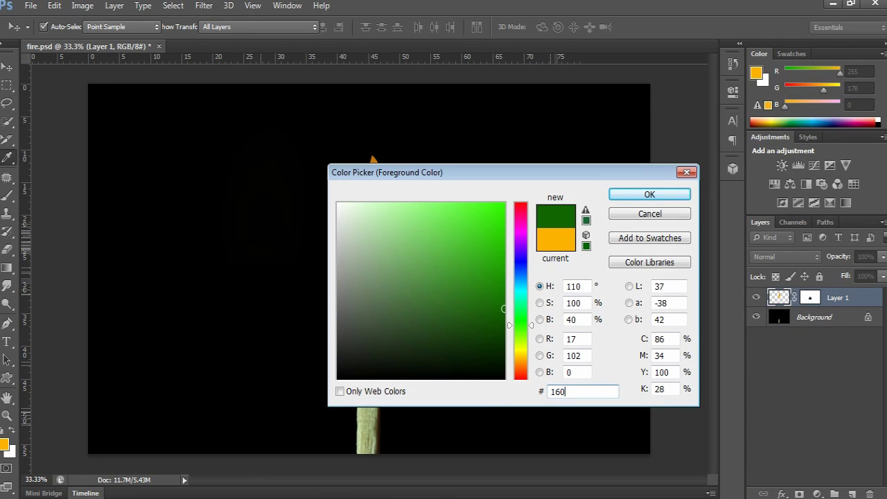
text(300)
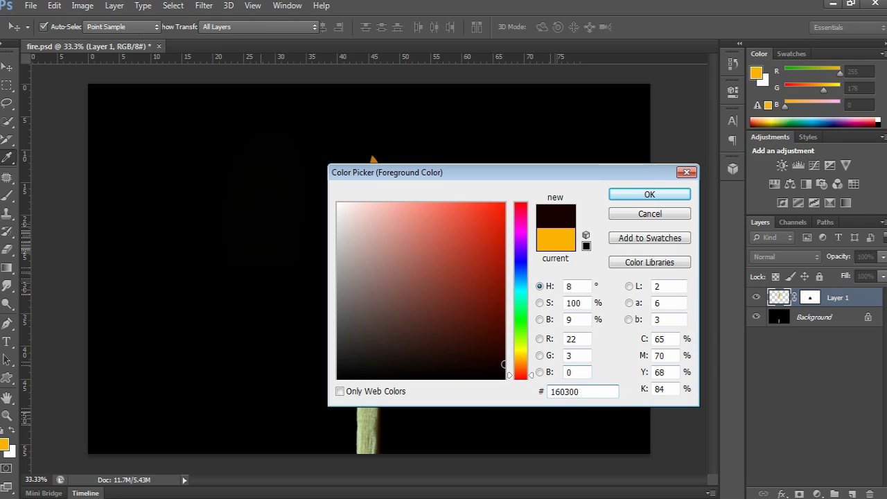
click(633, 196)
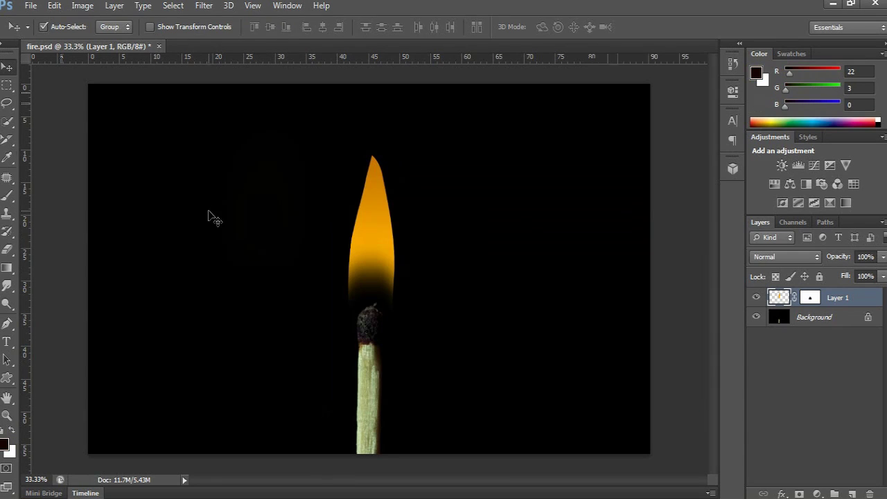
With a 30% opacity brush, paint dark red glow on a new Layer 2 below the flame.
click(7, 196)
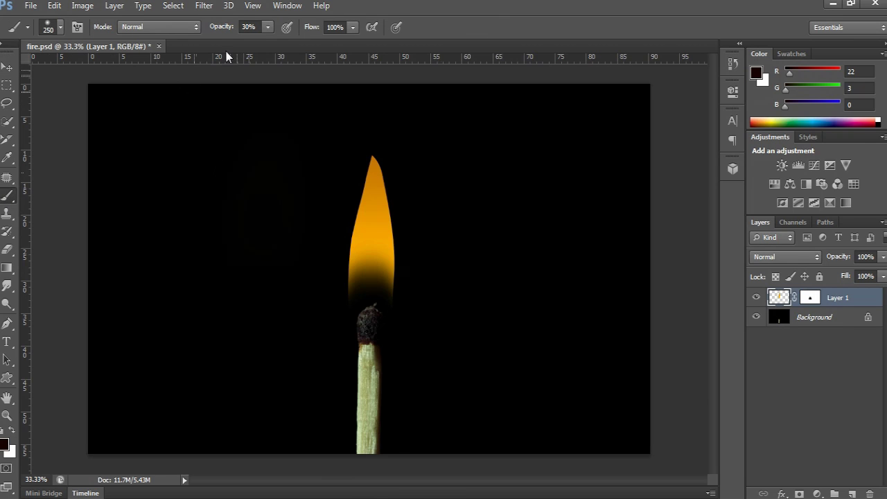
click(256, 28)
ctrl+click(853, 495)
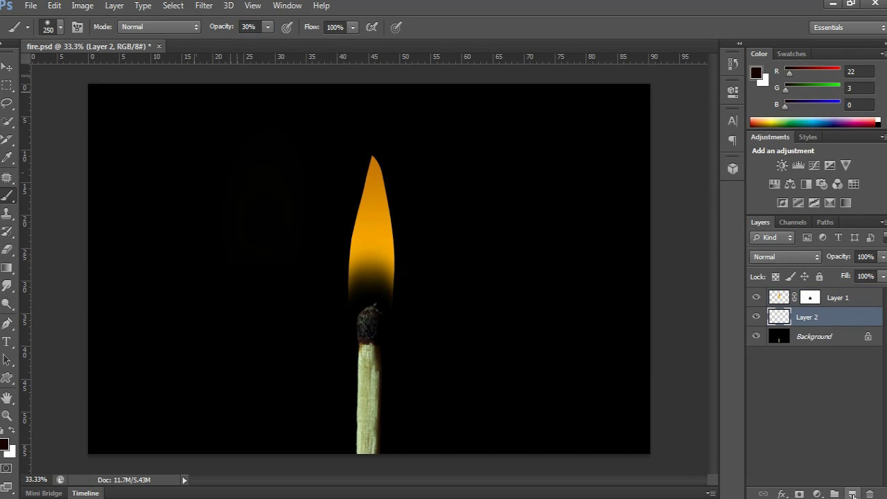
drag(347, 298, 356, 280)
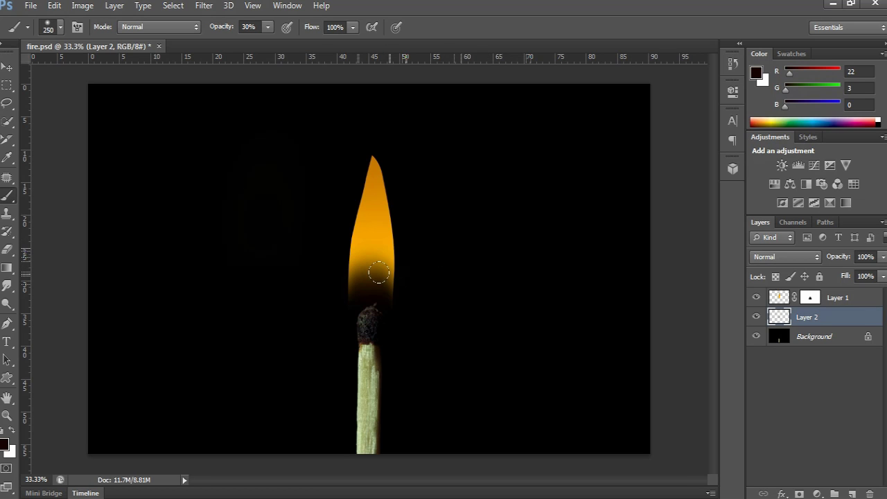
drag(379, 272, 362, 241)
Paint dark red over the flame base on a new Layer 3 above it, set to 70% opacity.
click(831, 299)
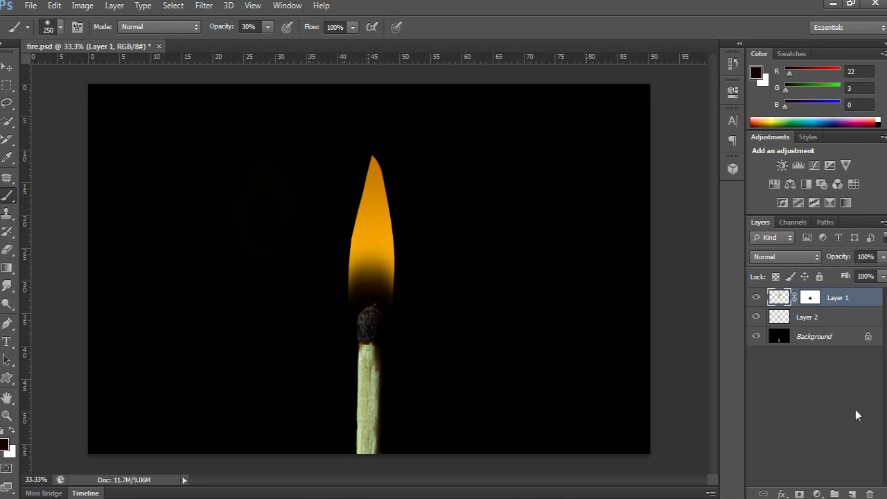
click(851, 494)
mouse_move(374, 277)
mouse_down()
mouse_move(357, 275)
mouse_move(362, 267)
mouse_move(375, 279)
mouse_move(348, 279)
mouse_up()
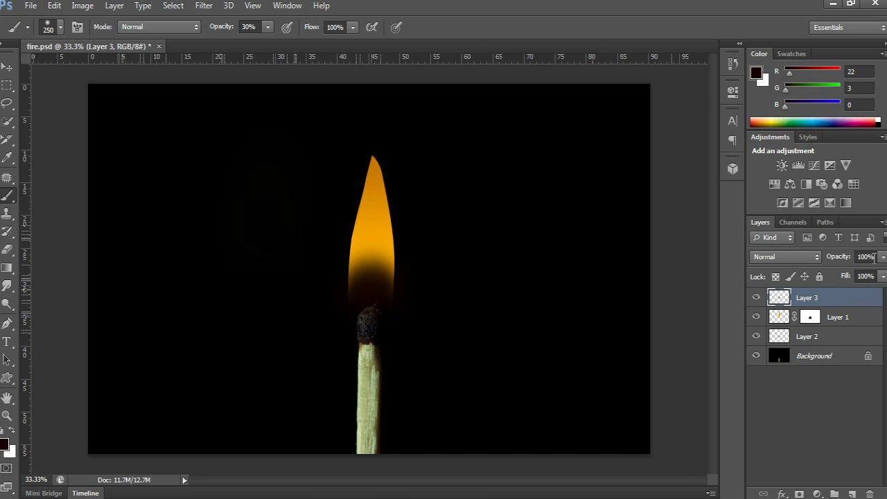
click(865, 256)
text(80)
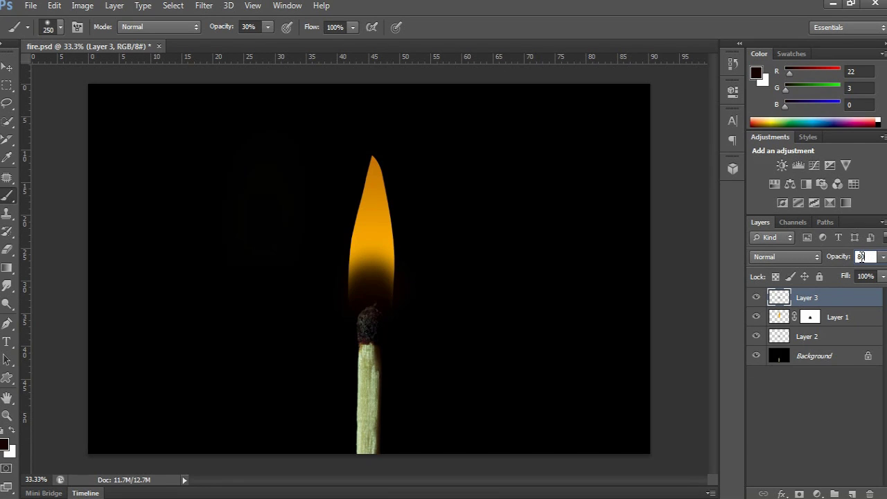
key(Return)
text(70)
key(Return)
Load Layer 1's flame outline as a selection, add empty Layer 4 beneath it, and open the foreground colour.
click(777, 318)
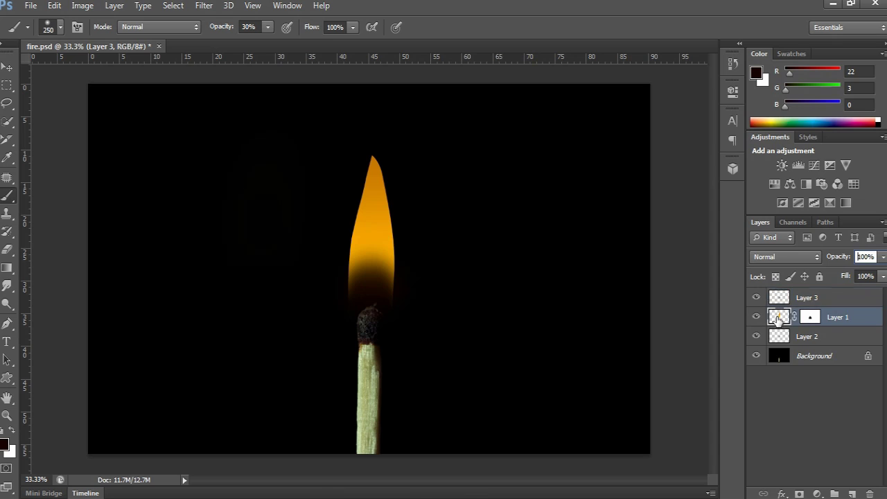
ctrl+click(775, 317)
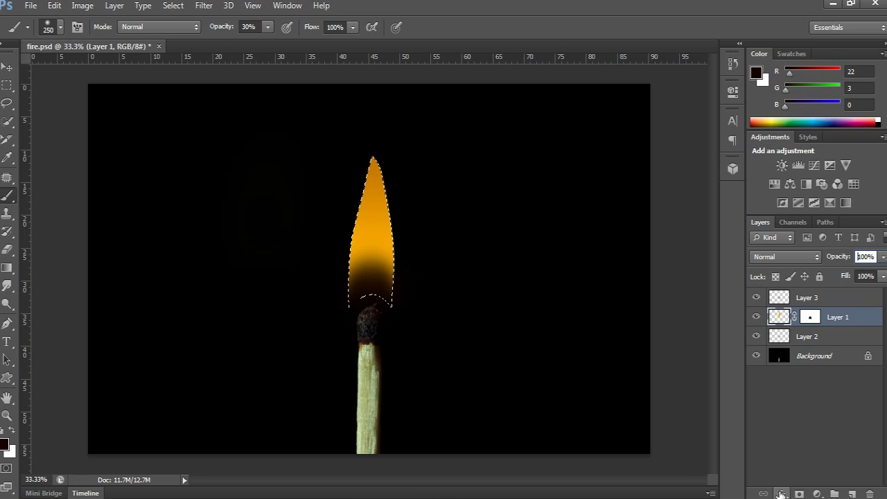
ctrl+click(853, 493)
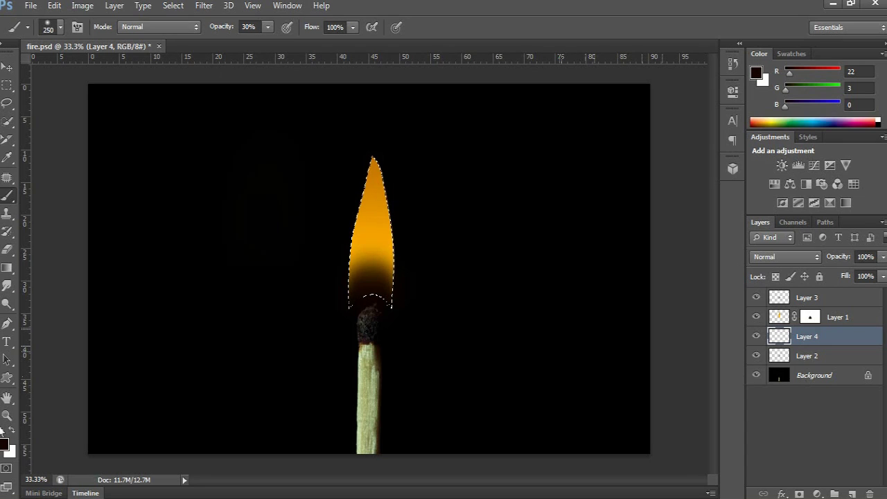
click(4, 449)
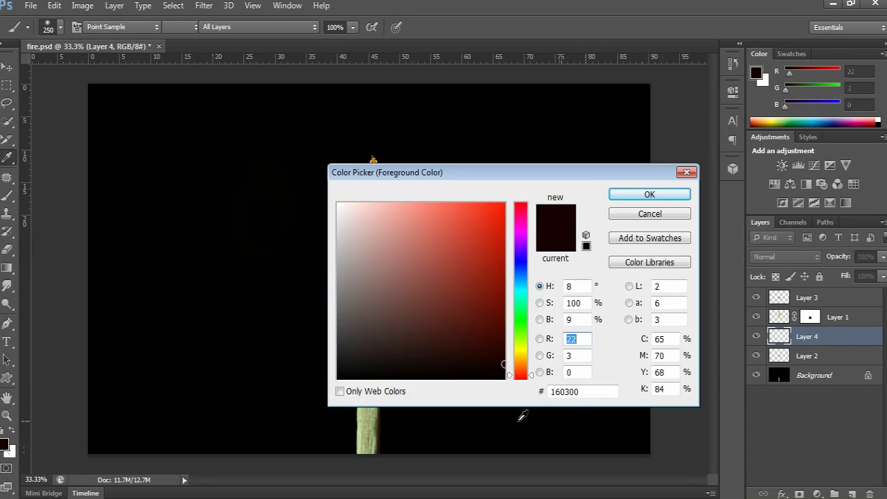
Change the foreground colour from 160300 to dark red hex 3a0900 (R58 G9 B0).
double_click(581, 392)
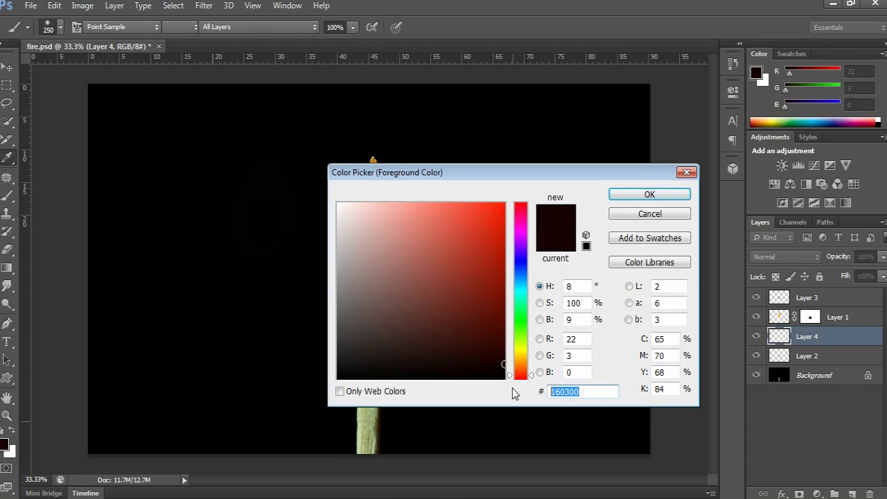
text(3)
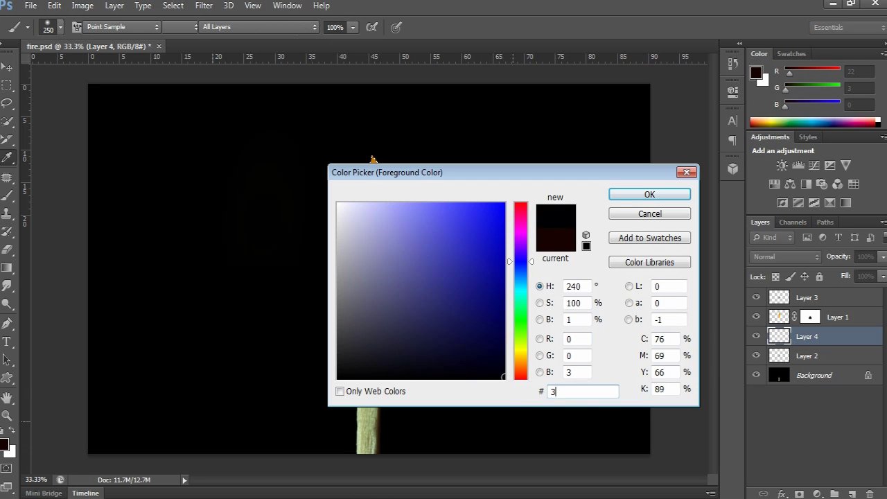
text(a)
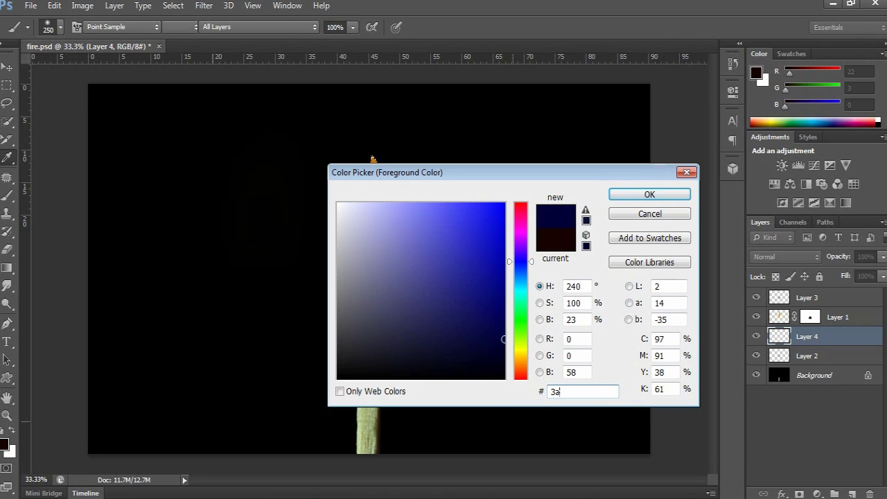
text(0)
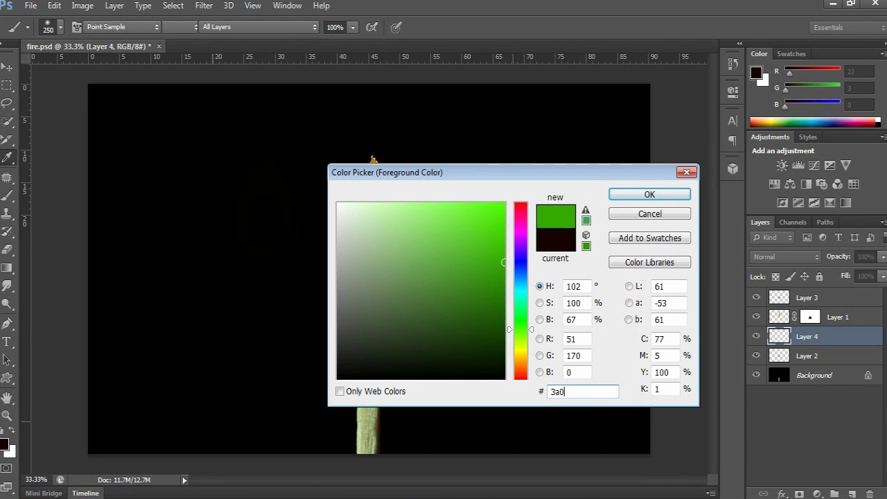
text(900)
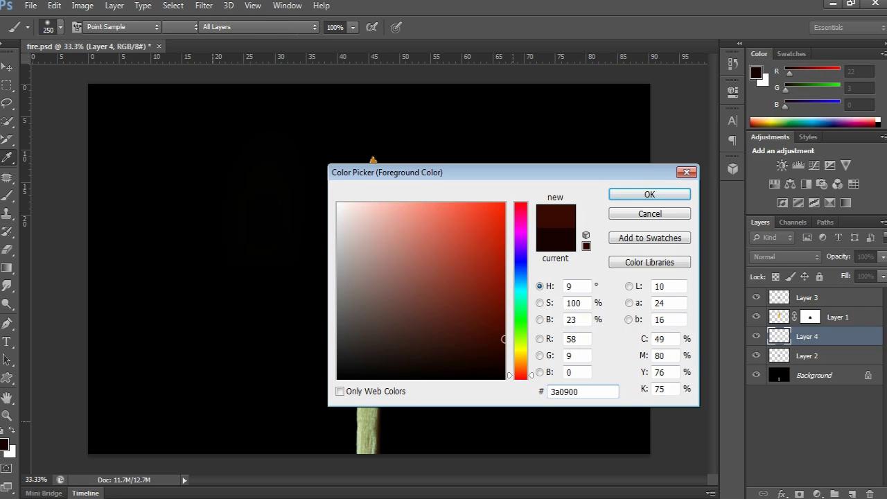
click(636, 194)
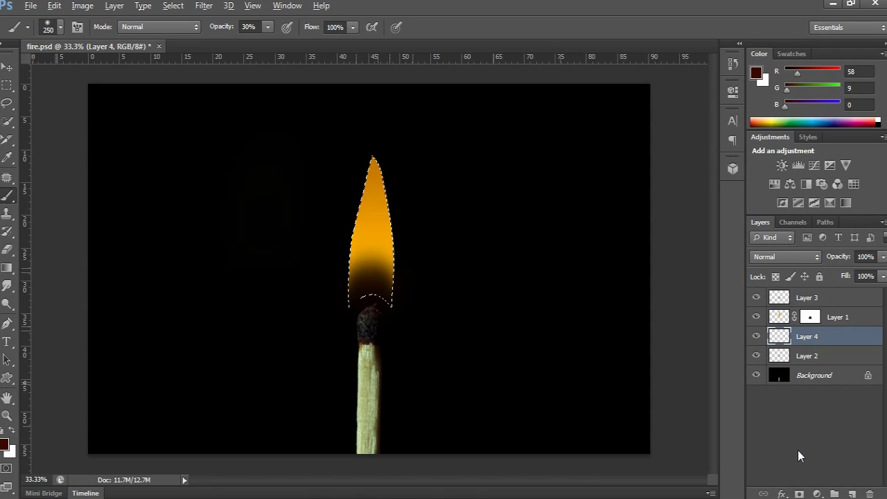
Fill the flame selection on Layer 4 with dark red, deselect, and add a layer mask.
key(ctrl+z)
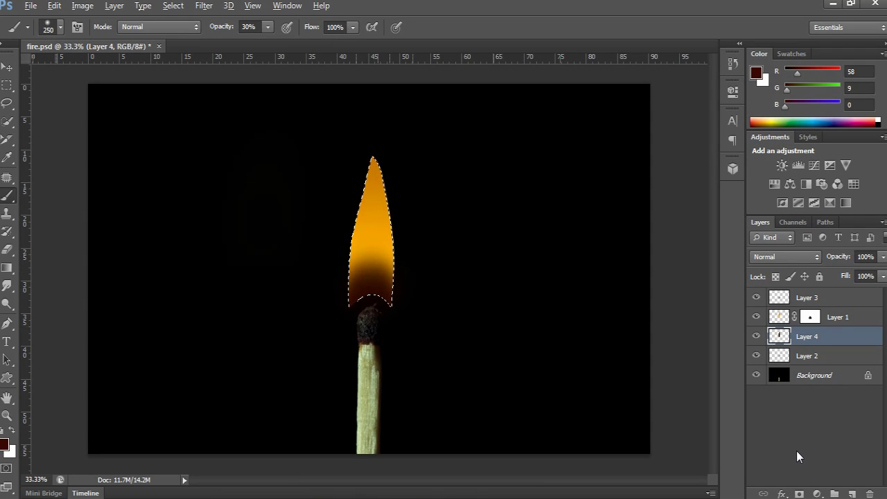
key(ctrl+d)
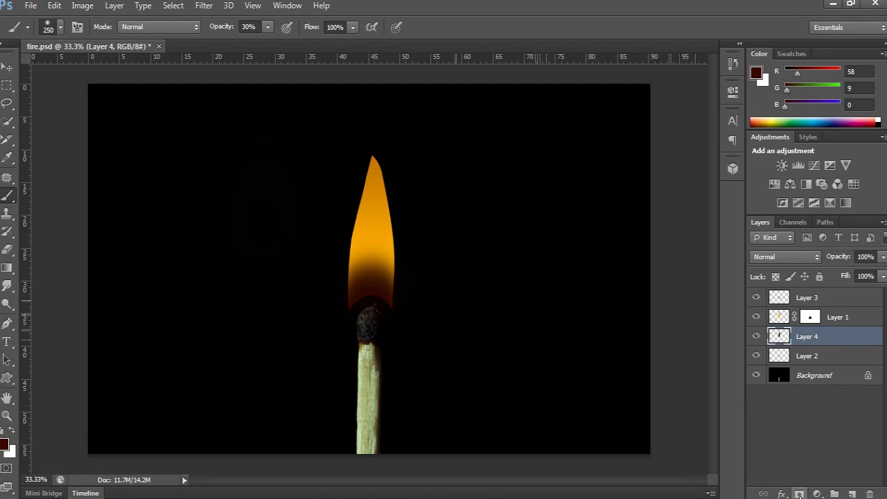
click(799, 494)
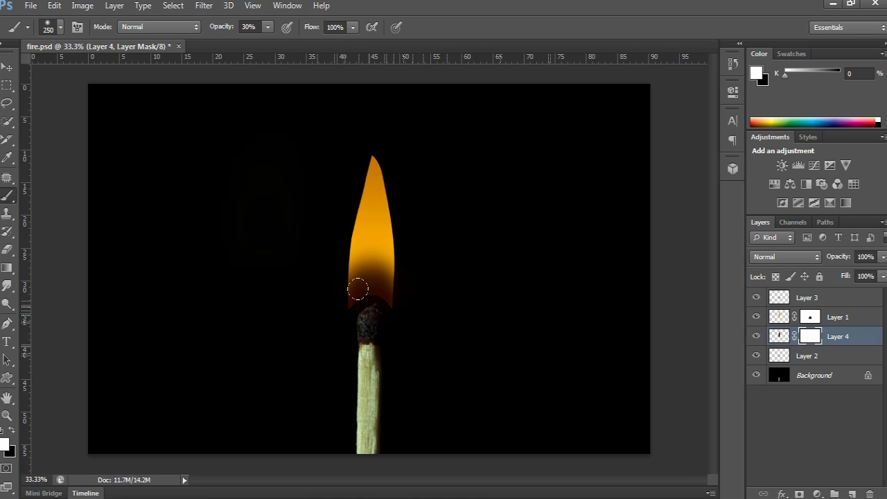
Mask out the glow at the flame base with a black 30% brush, then apply the mask.
click(257, 28)
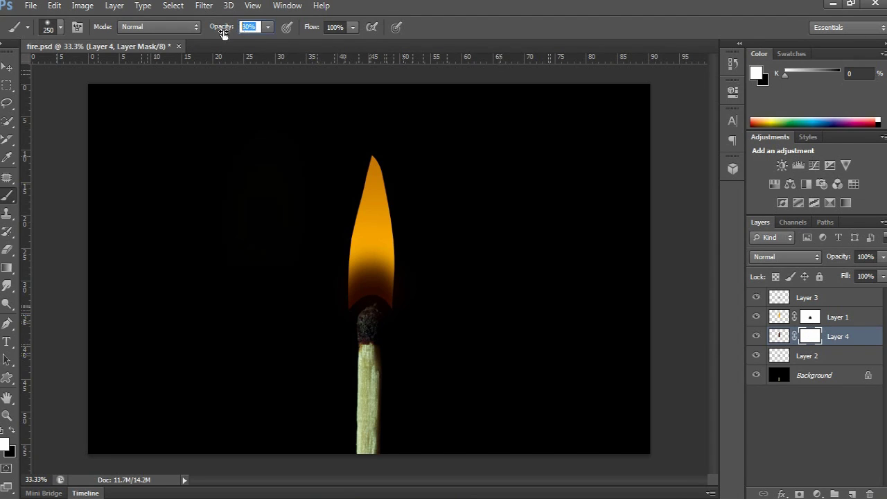
click(351, 288)
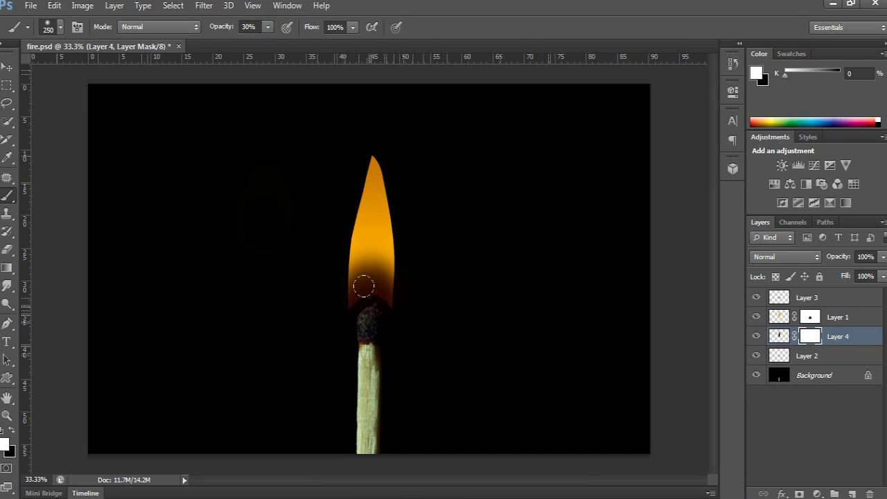
click(12, 431)
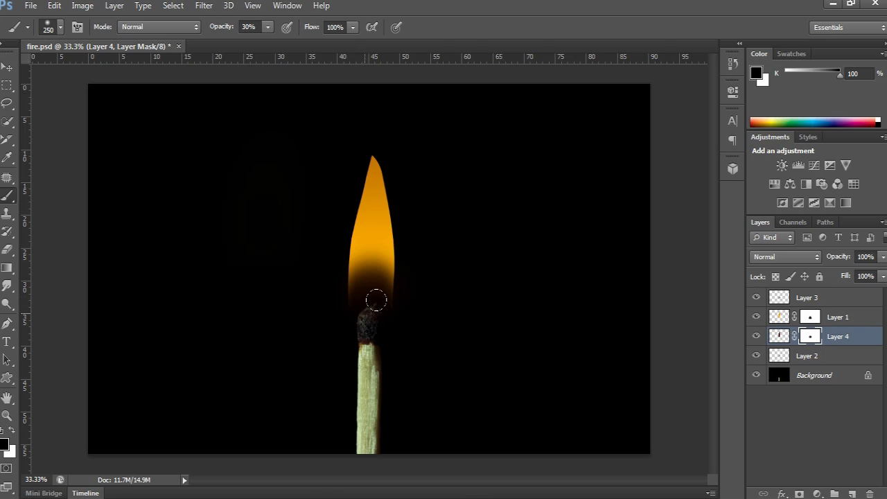
mouse_move(378, 296)
mouse_down()
mouse_move(347, 292)
mouse_move(374, 295)
mouse_move(346, 291)
mouse_move(367, 292)
mouse_up()
right_click(816, 338)
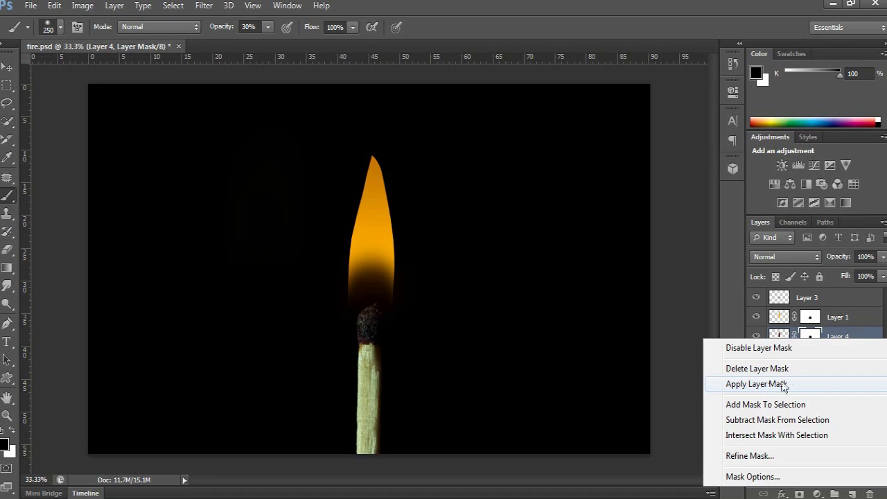
click(754, 385)
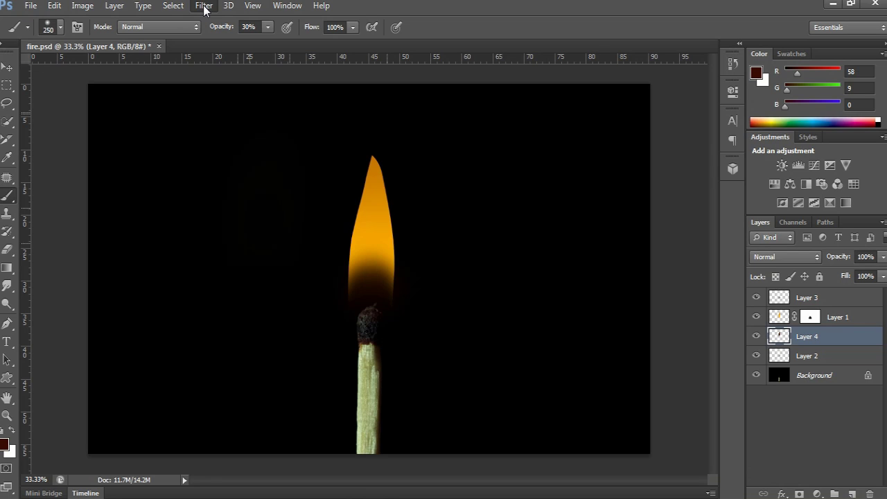
Apply a Gaussian Blur with a 16-pixel radius to Layer 4's dark red glow.
click(204, 7)
mouse_move(219, 151)
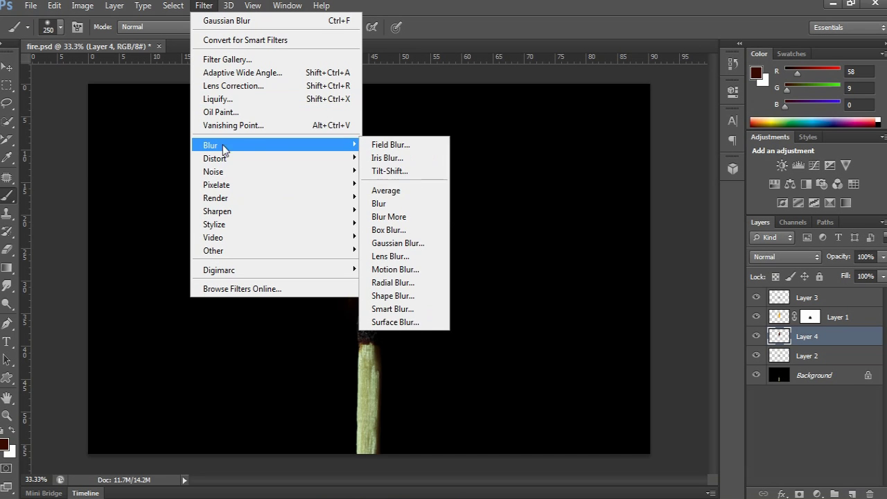
click(404, 248)
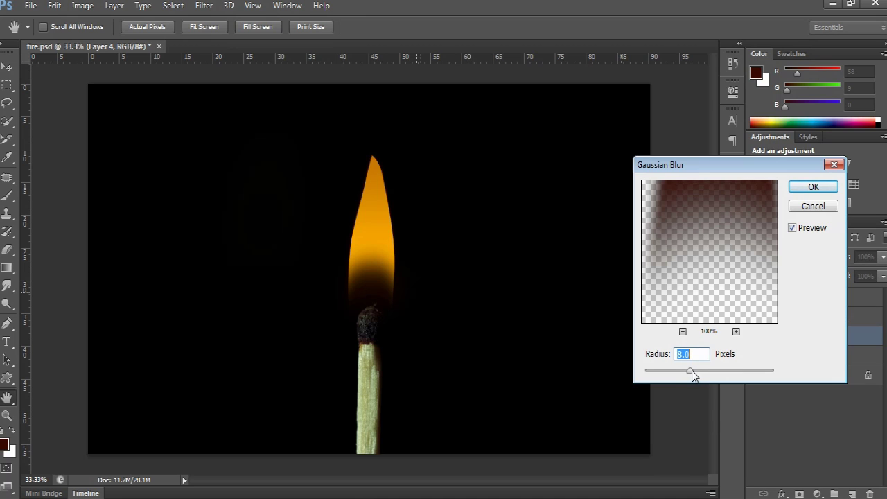
text(16)
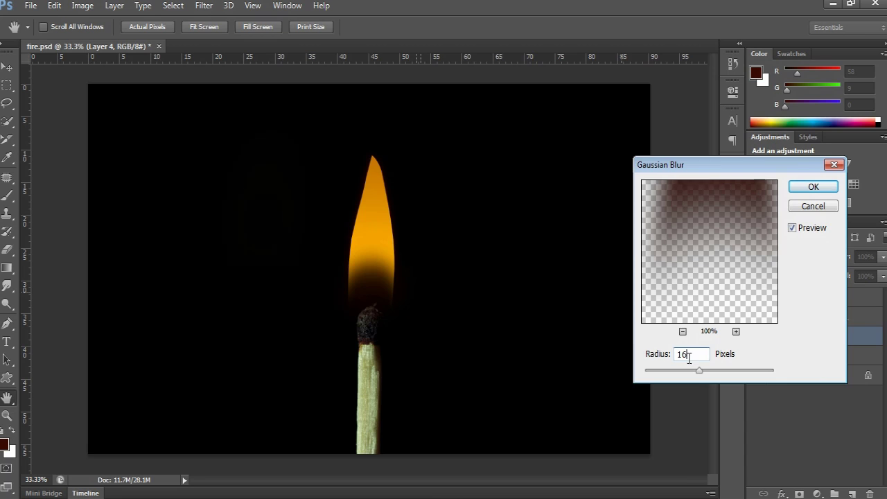
click(816, 189)
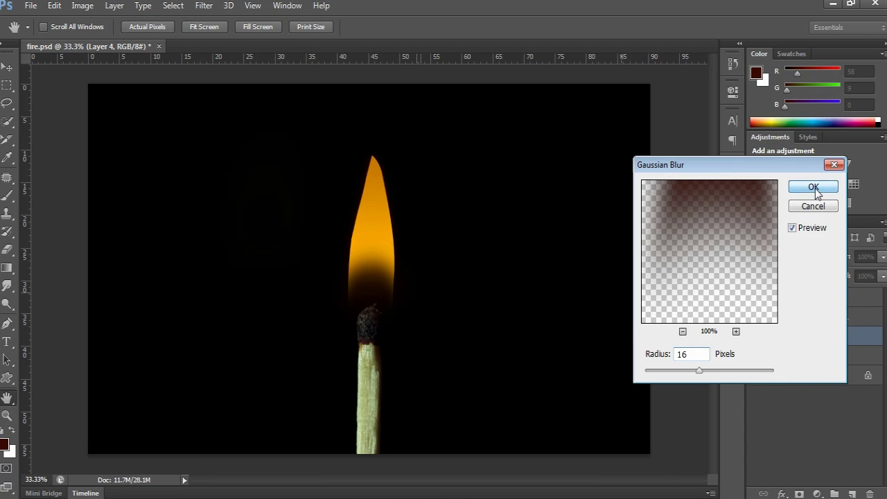
Raise Layer 4's RGB curve so input 102 maps to output 135 in Curves.
key(v)
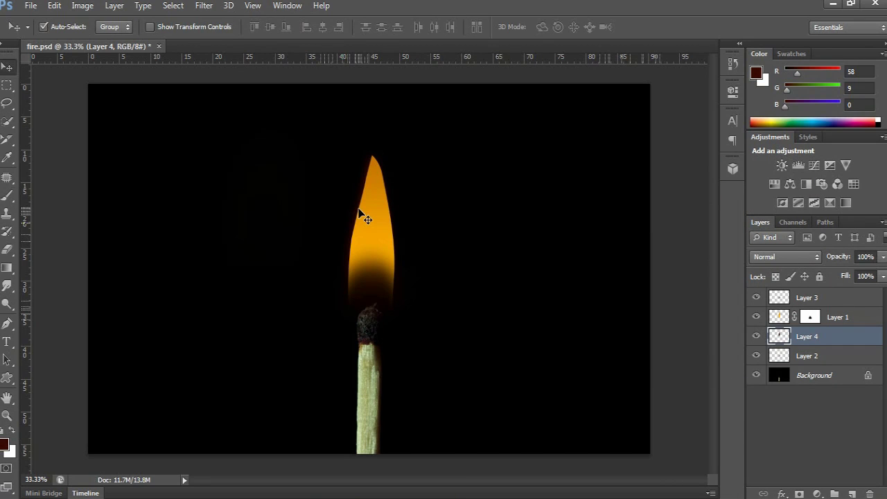
key(ctrl+m)
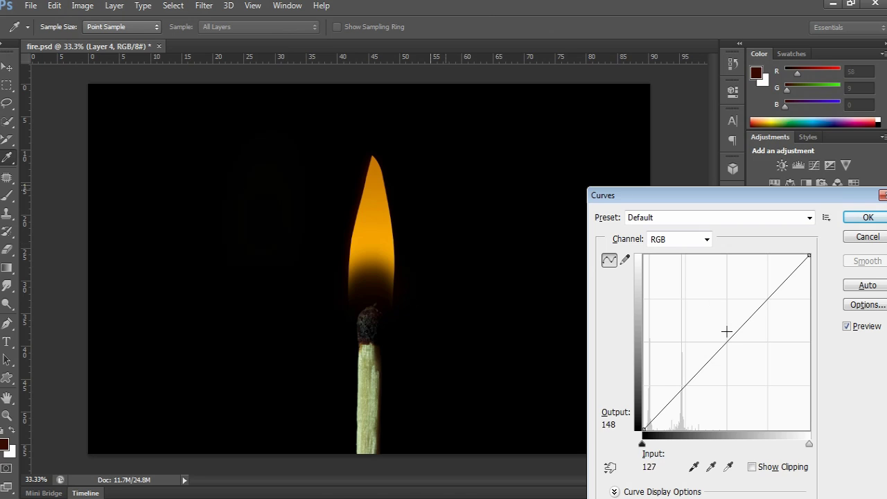
mouse_move(727, 336)
mouse_down()
mouse_move(697, 316)
mouse_move(713, 325)
mouse_move(704, 329)
mouse_move(710, 338)
mouse_up()
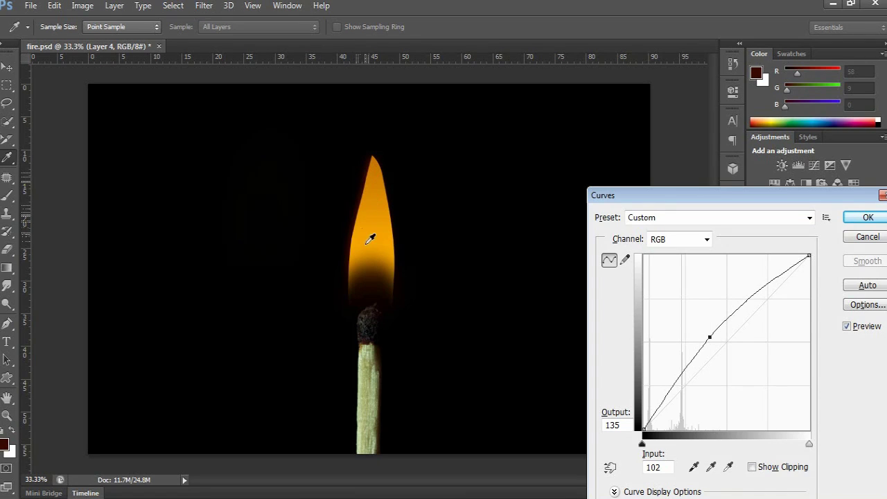
click(867, 217)
key(v)
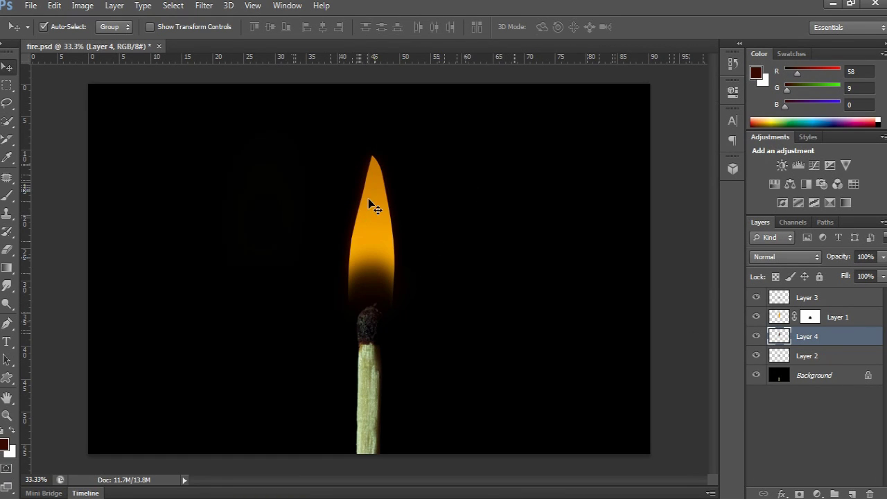
click(755, 318)
click(756, 318)
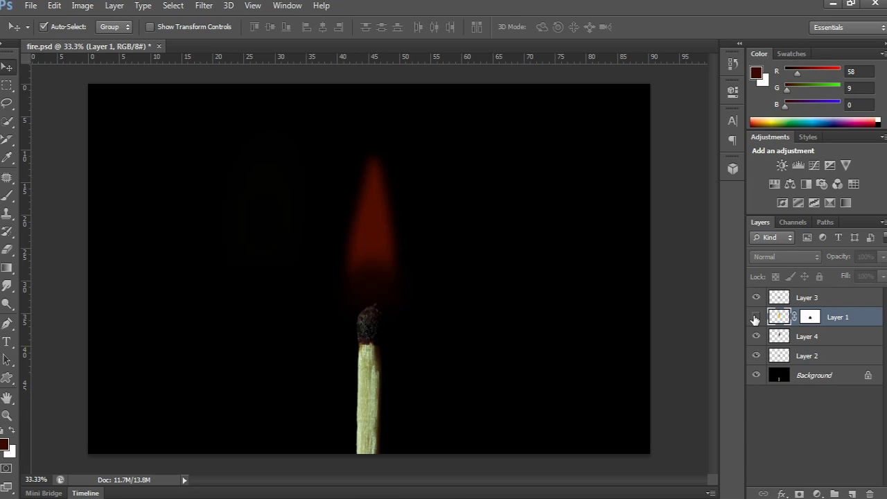
click(755, 318)
click(755, 318)
click(755, 318)
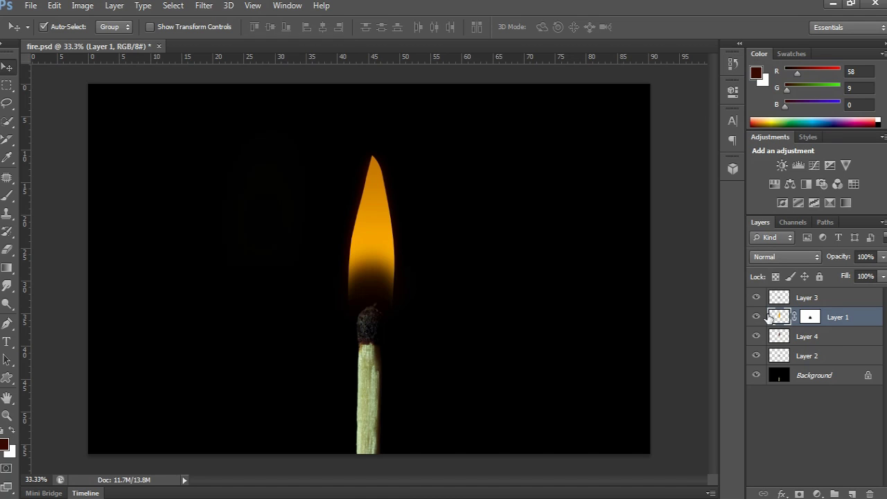
Give Layer 1's flame an 8-pixel Gaussian Blur and view the image in full-screen mode.
click(203, 7)
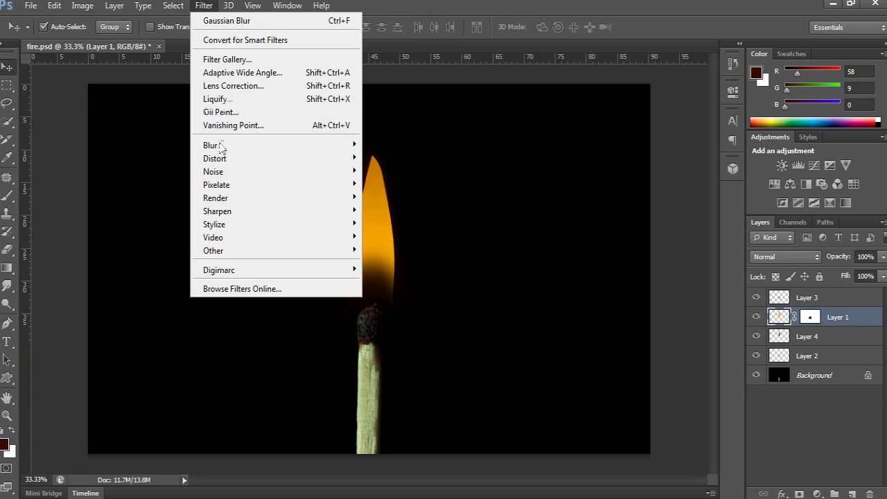
mouse_move(221, 149)
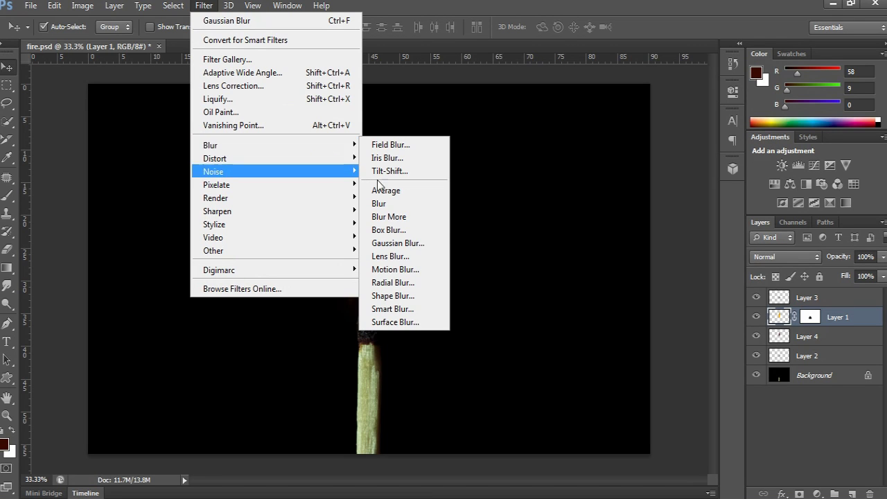
click(396, 243)
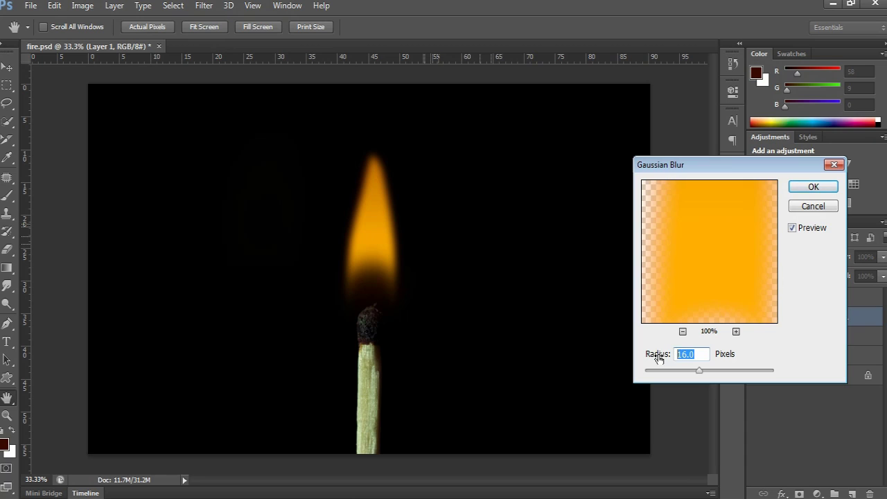
text(8)
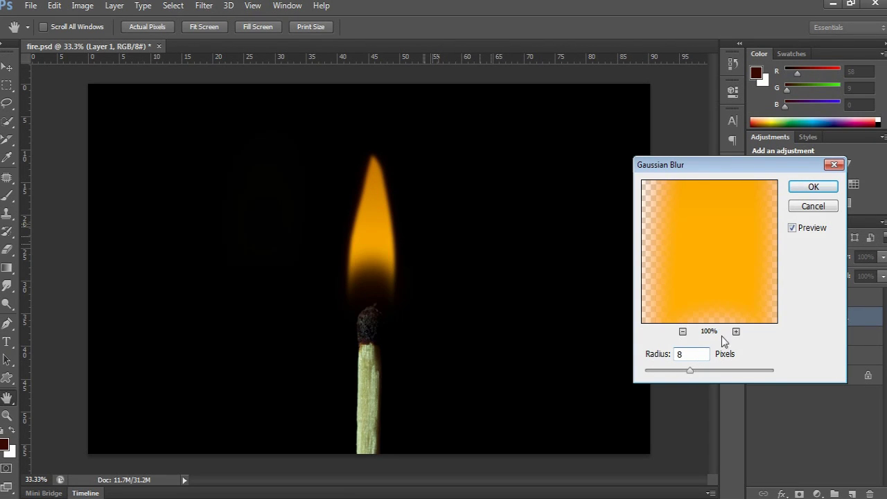
key(Tab)
click(819, 188)
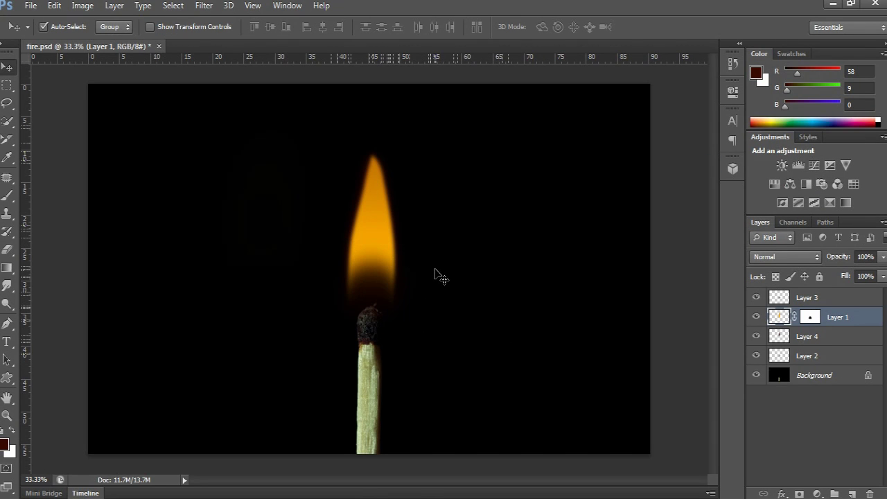
key(f)
key(f)
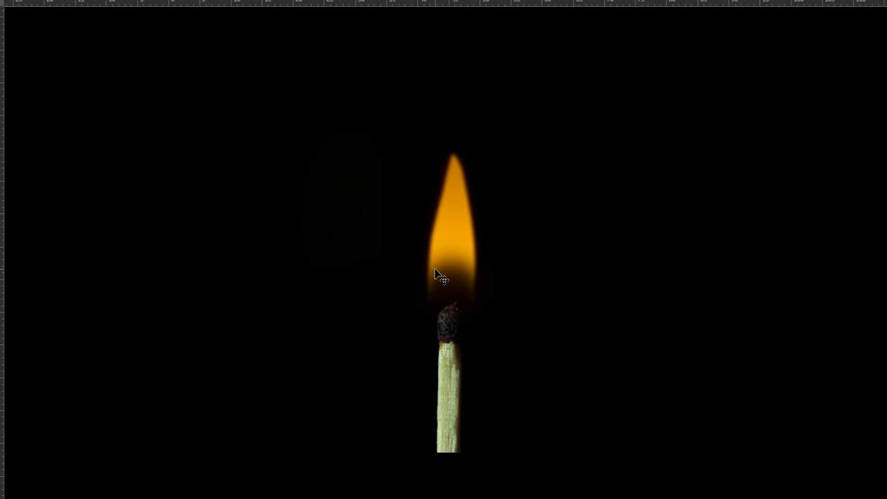